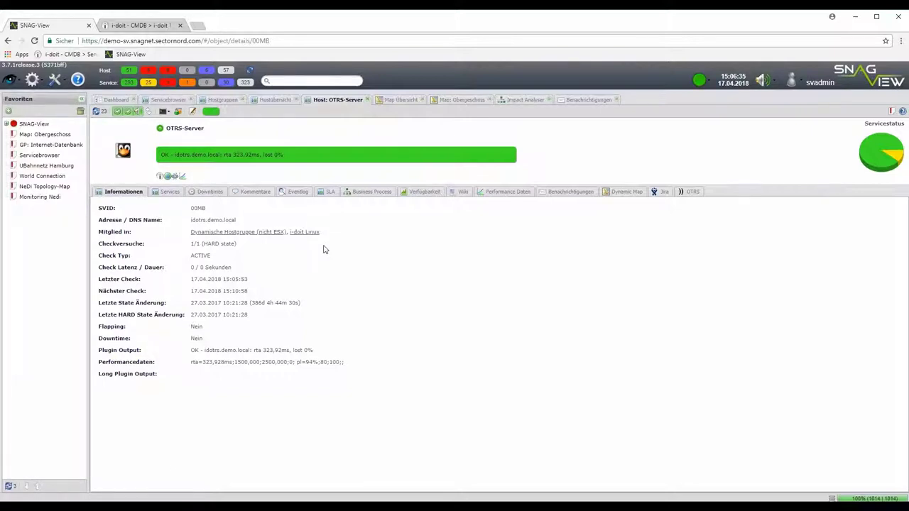
# - Open the LINUX - BASIS service profile from the OTRS-Server's LX_CPU service and review its list of services
pyautogui.click(168, 193)
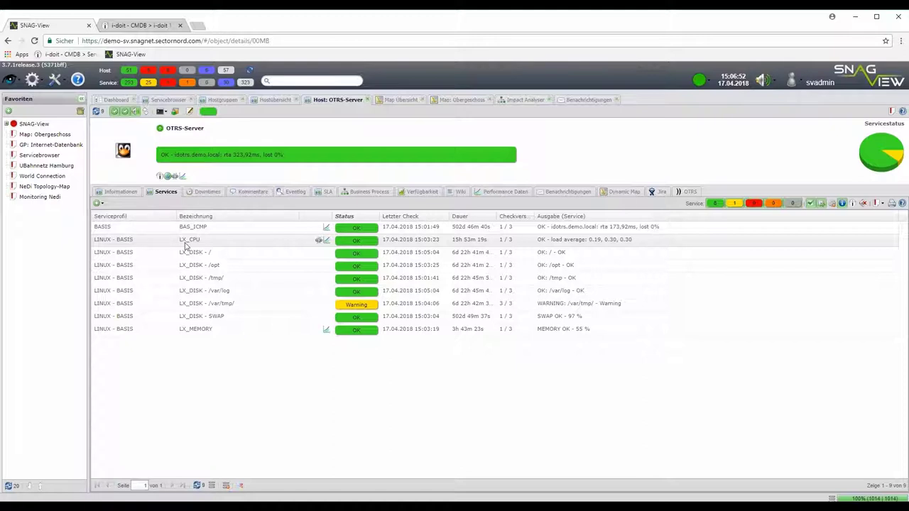
pyautogui.rightClick(128, 244)
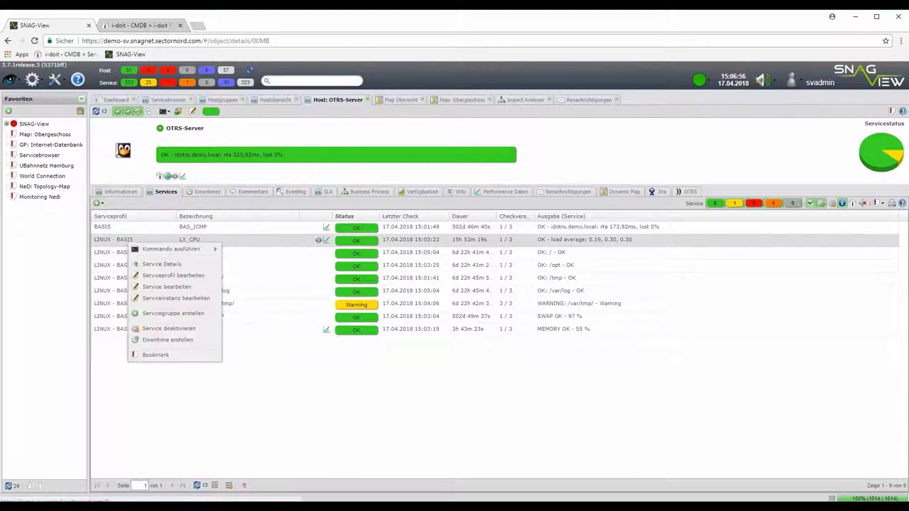
pyautogui.click(181, 277)
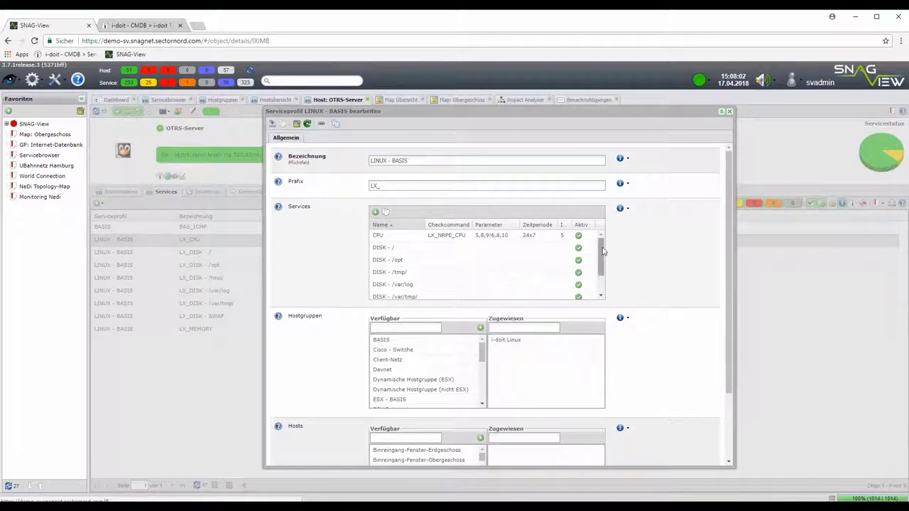
pyautogui.moveTo(602, 250); pyautogui.dragTo(600, 270)
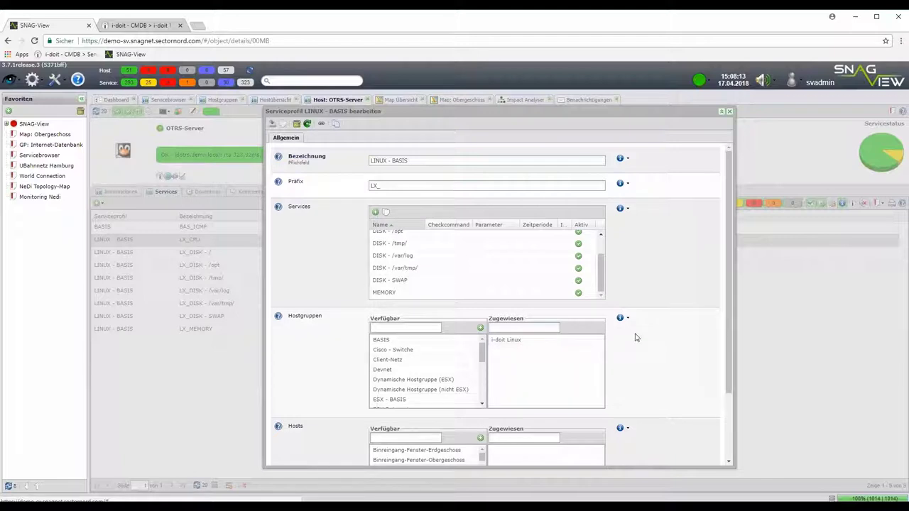
# - Inspect the assigned host group i-doit Linux for its member hosts, member groups and service profiles, and close it
pyautogui.rightClick(515, 342)
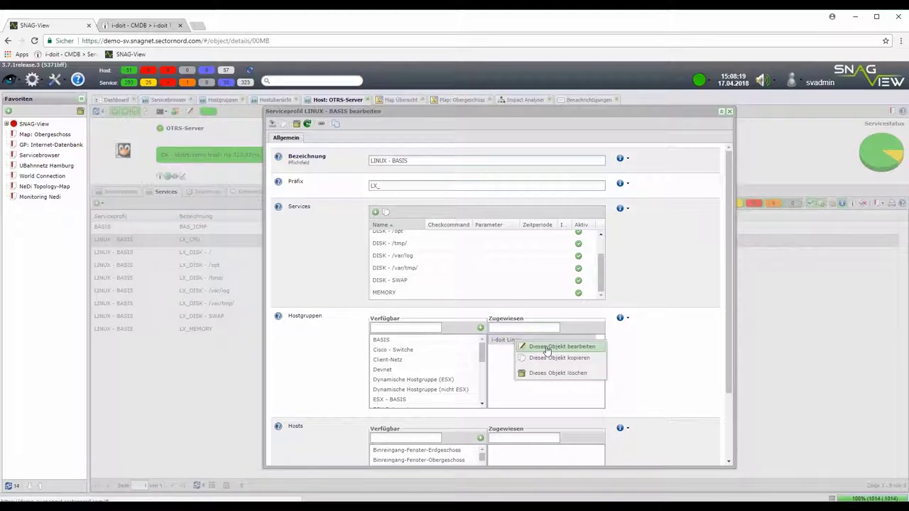
pyautogui.click(547, 348)
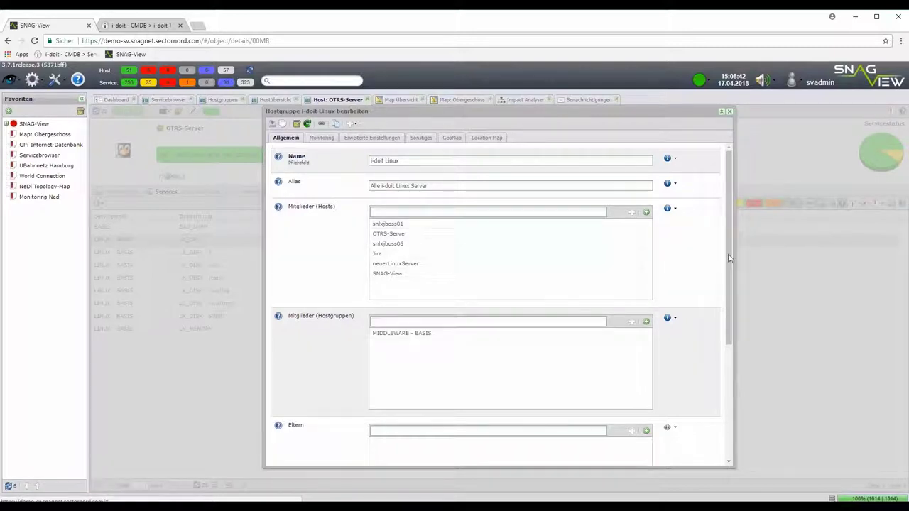
pyautogui.moveTo(729, 261); pyautogui.dragTo(724, 350)
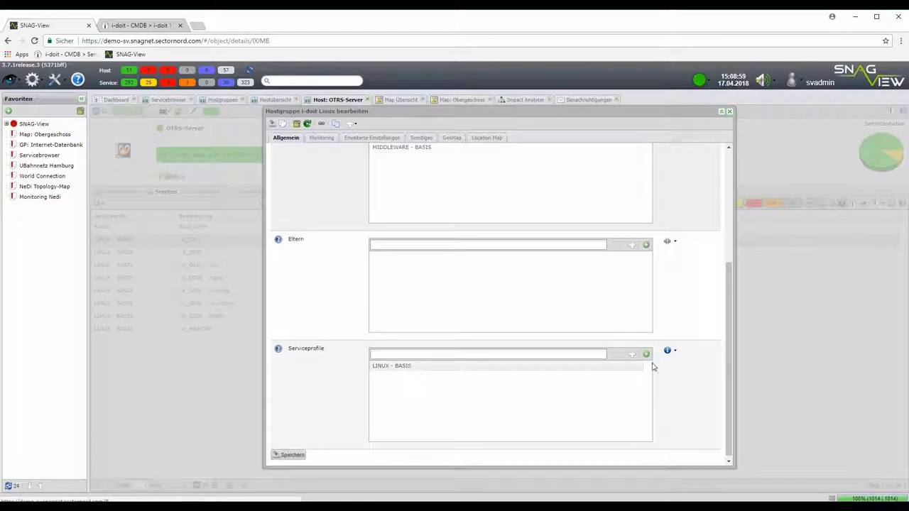
pyautogui.moveTo(728, 359); pyautogui.dragTo(727, 231)
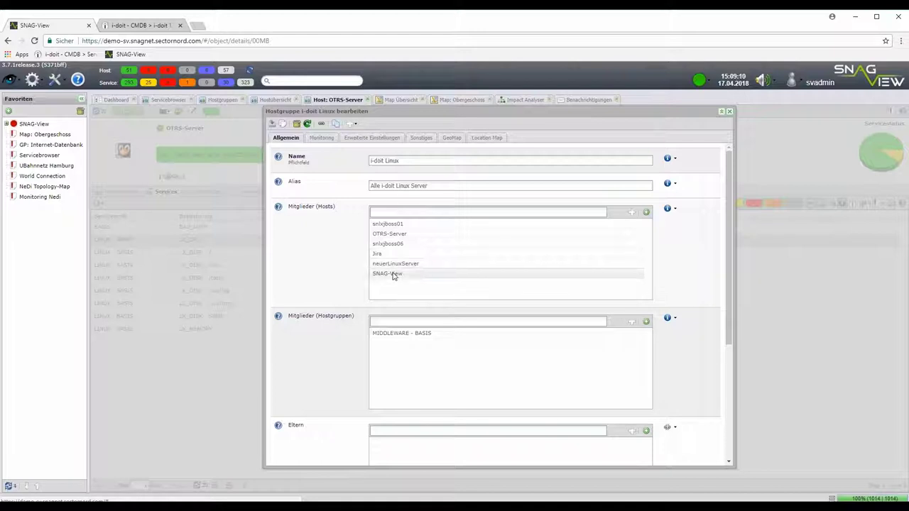
pyautogui.click(730, 113)
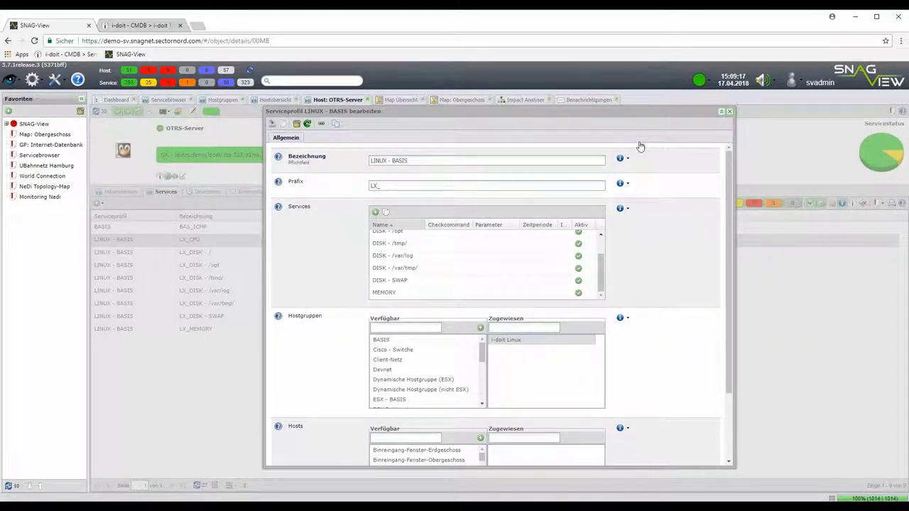
# - Leave the service profile and review the monitoring settings of the host OTRS-Server without changing them
pyautogui.press('Escape')
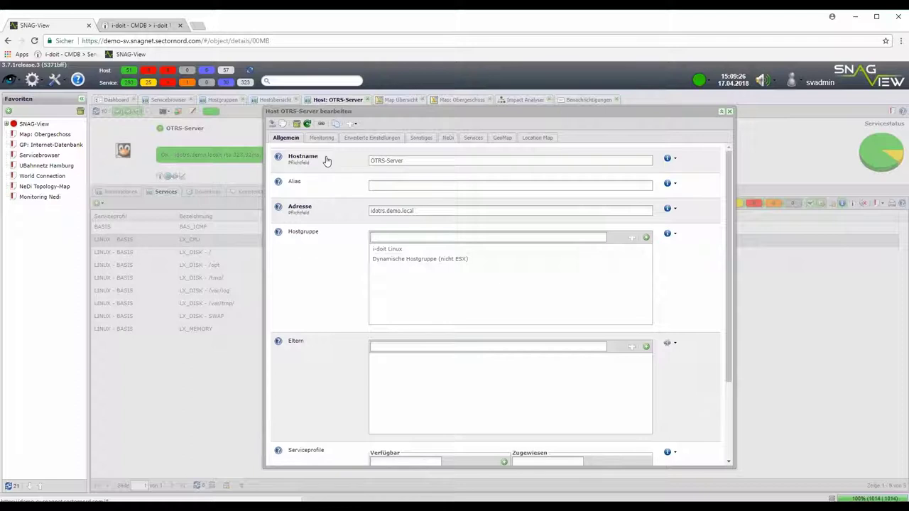
pyautogui.click(320, 138)
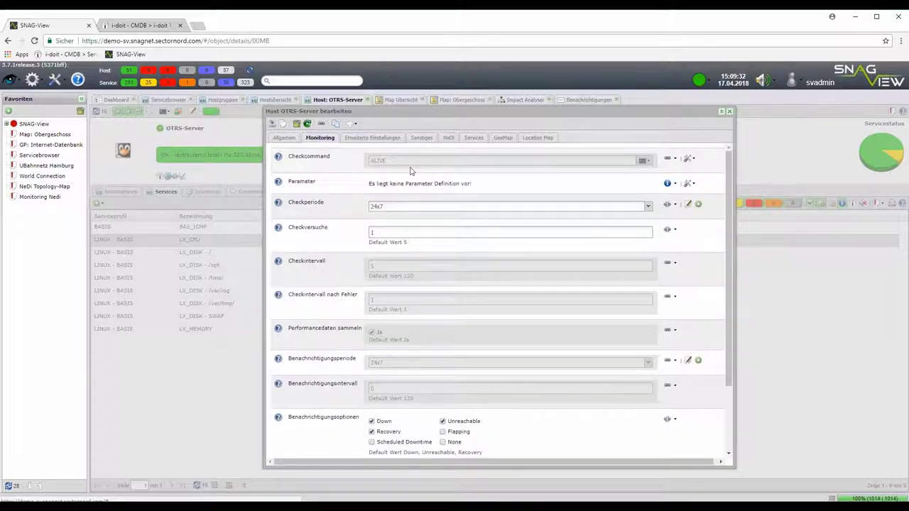
pyautogui.moveTo(413, 165)
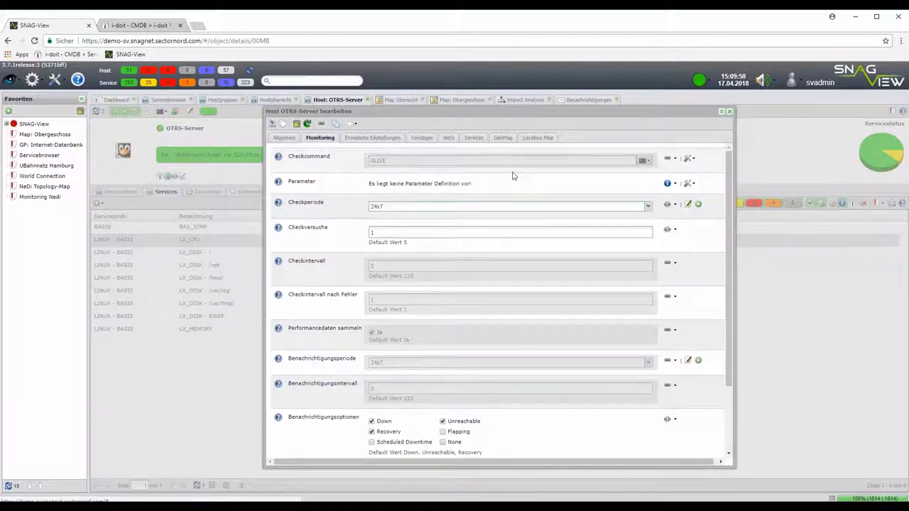
pyautogui.click(730, 113)
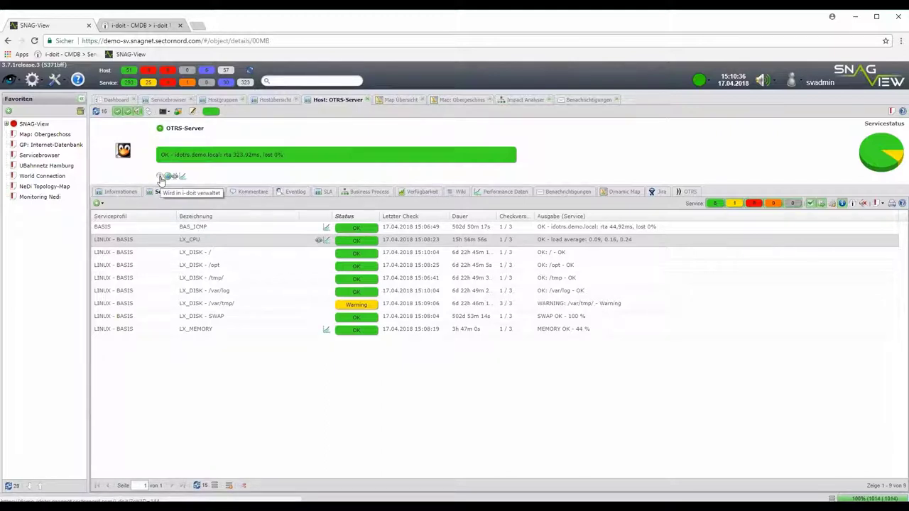
# - Switch to i-doit through the OTRS-Server's linked record and open the SN1 configuration of the SNAG-View Connector for editing
pyautogui.click(161, 178)
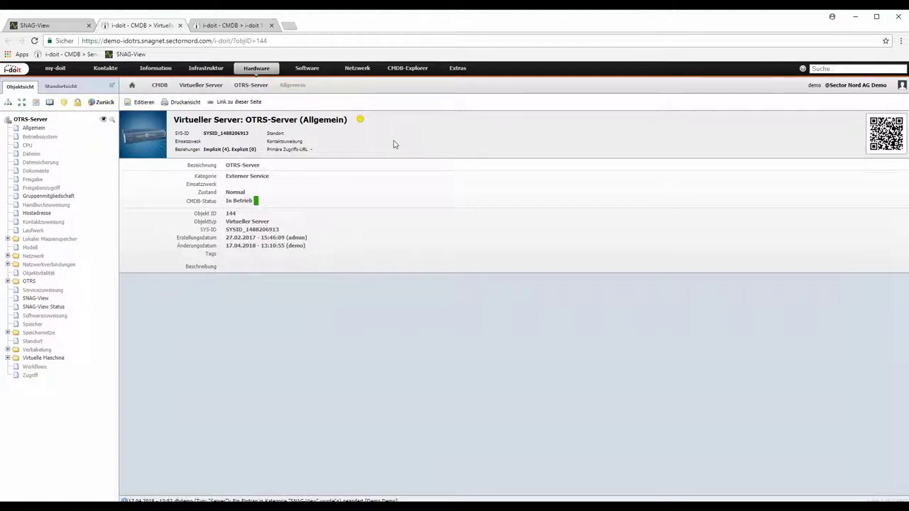
pyautogui.click(459, 69)
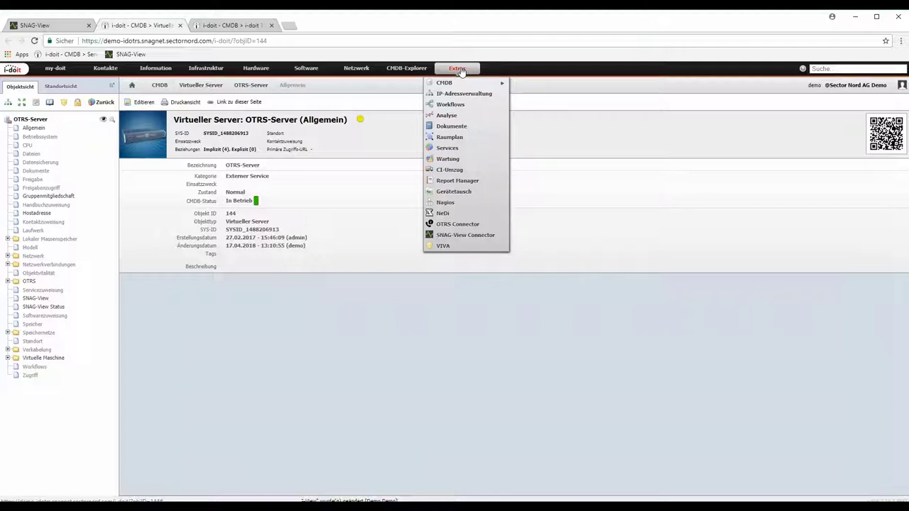
pyautogui.click(466, 235)
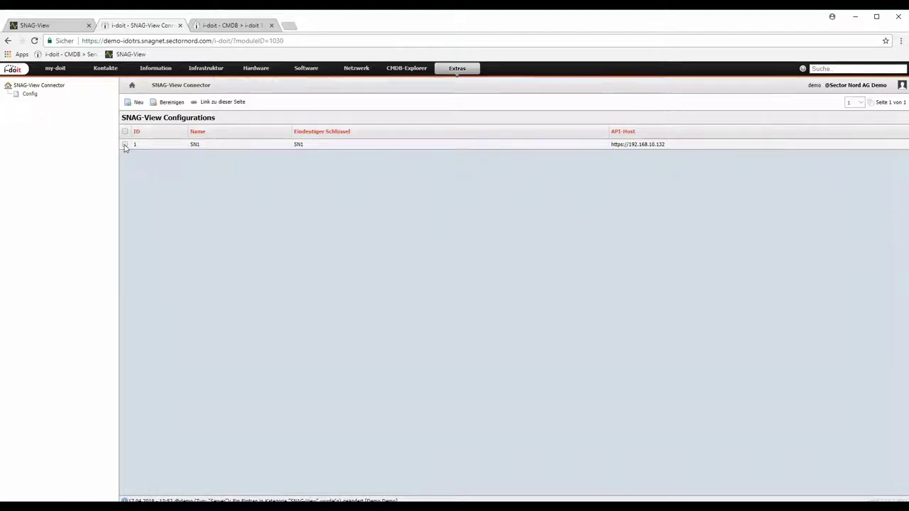
pyautogui.click(150, 144)
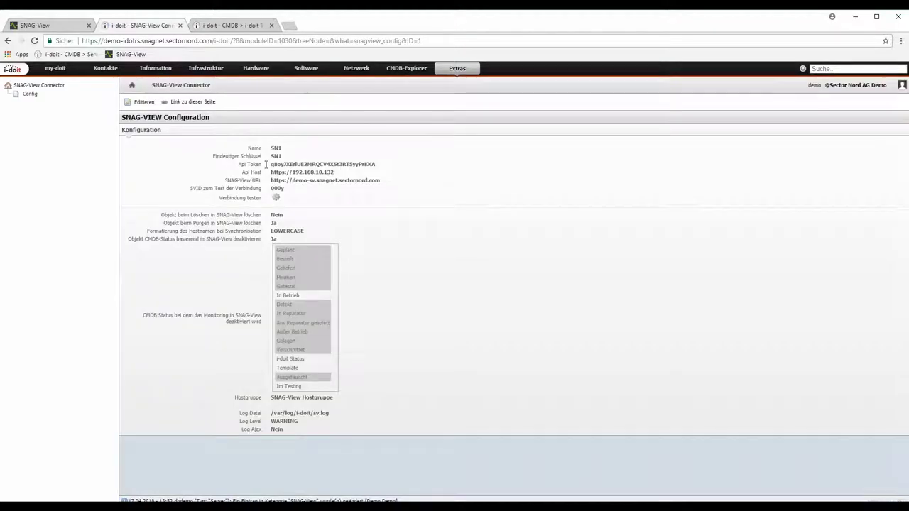
pyautogui.click(140, 101)
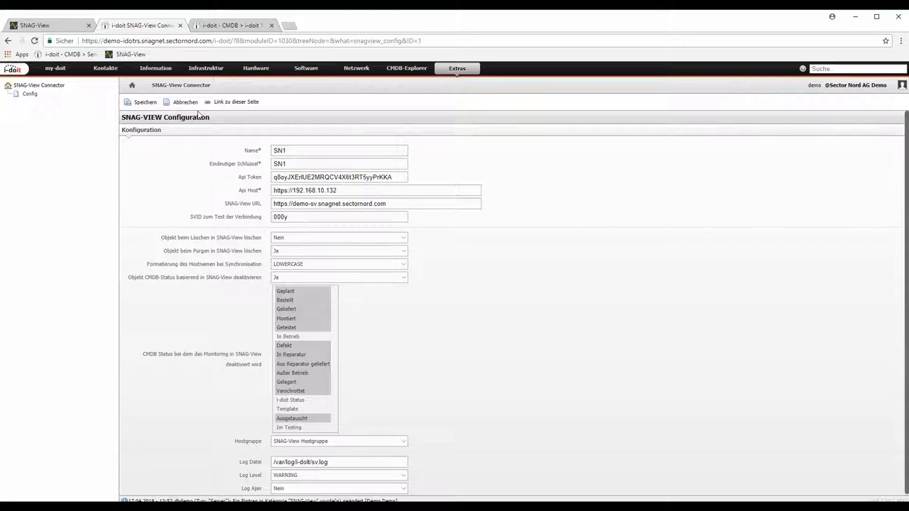
# - Open the SNAG-View group settings of the host group i-doit Linux in edit mode
pyautogui.click(153, 69)
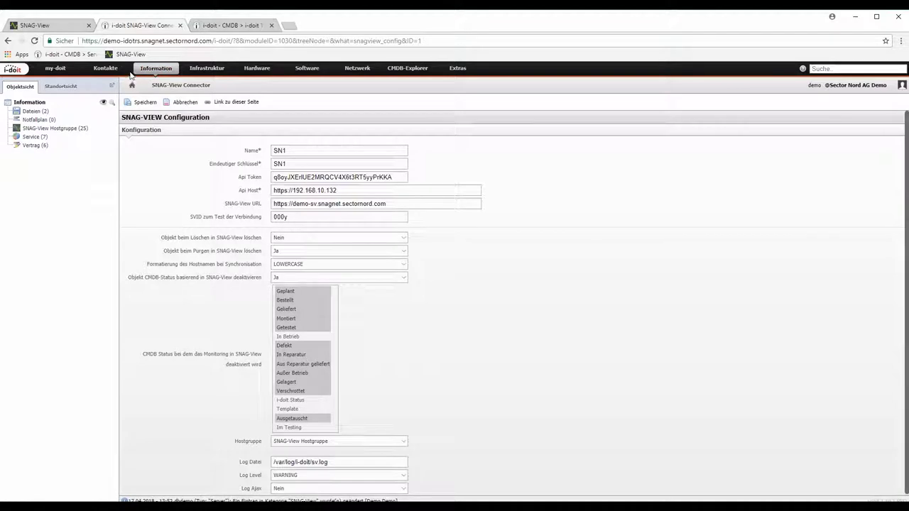
pyautogui.click(53, 130)
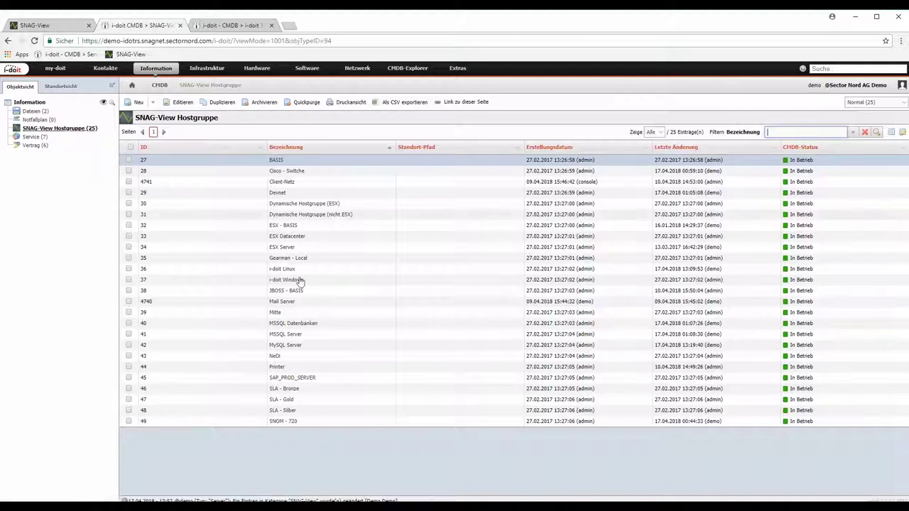
pyautogui.click(282, 270)
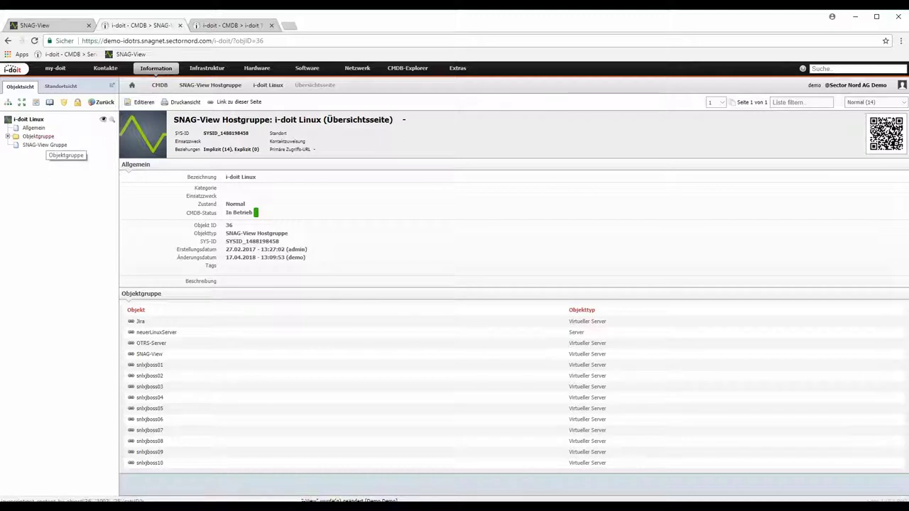
pyautogui.click(46, 147)
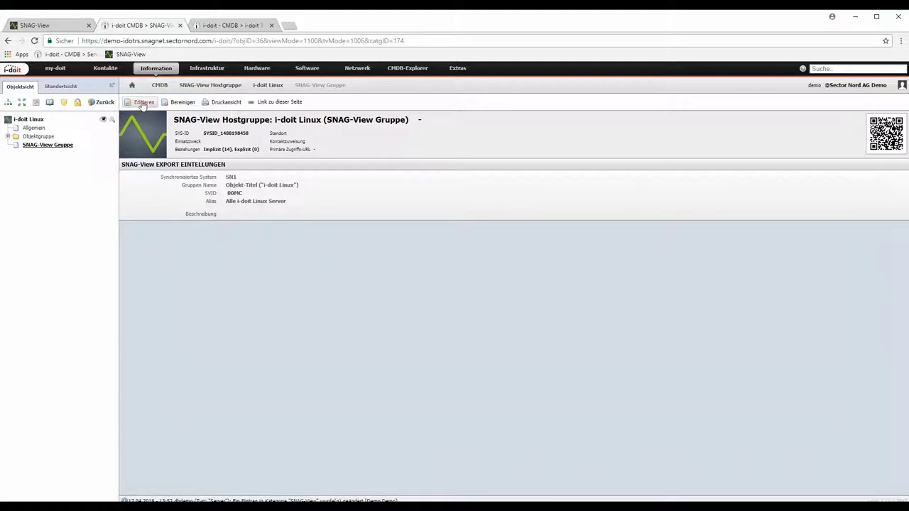
pyautogui.click(142, 103)
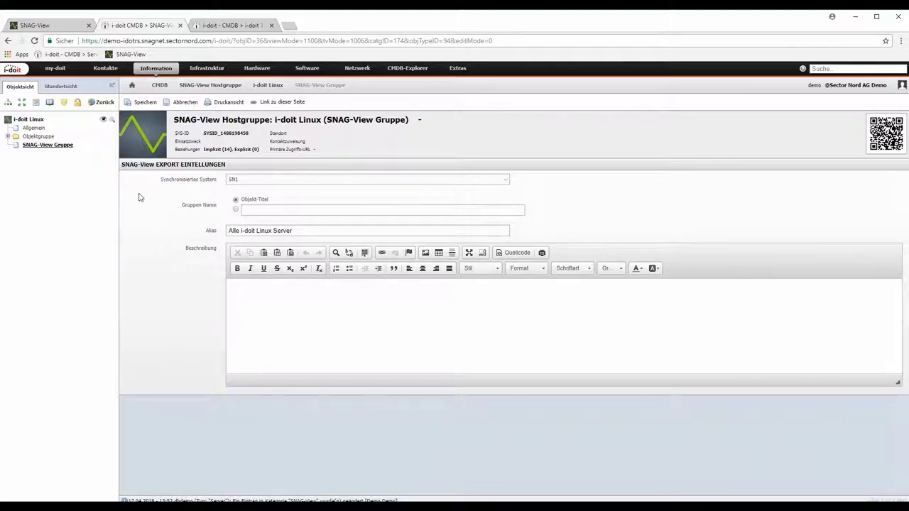
# - Select SN1 as the synchronised system for the host group and use the object title as its group name
pyautogui.click(278, 181)
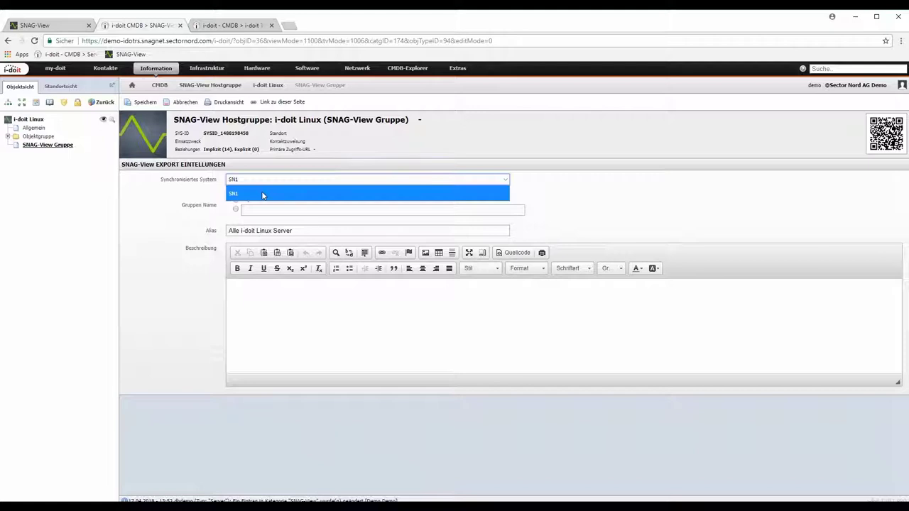
pyautogui.click(262, 195)
pyautogui.click(235, 200)
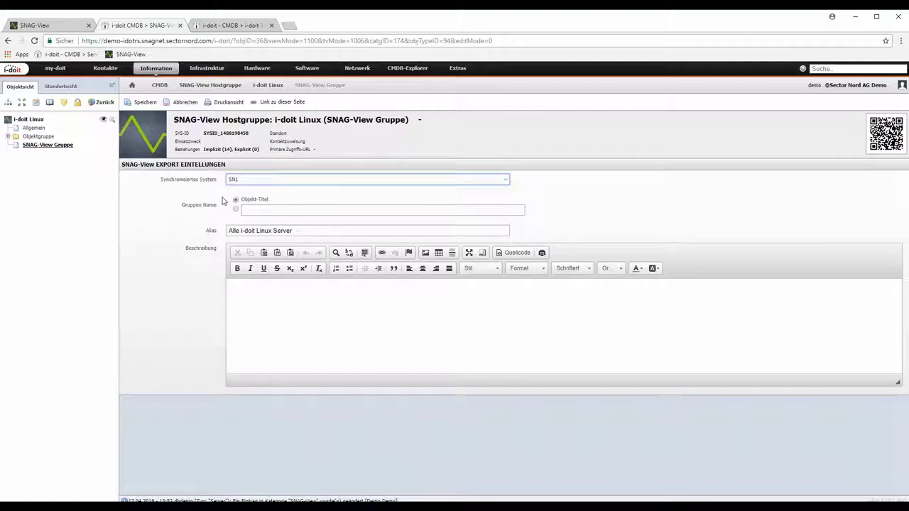
pyautogui.moveTo(275, 119); pyautogui.dragTo(321, 119)
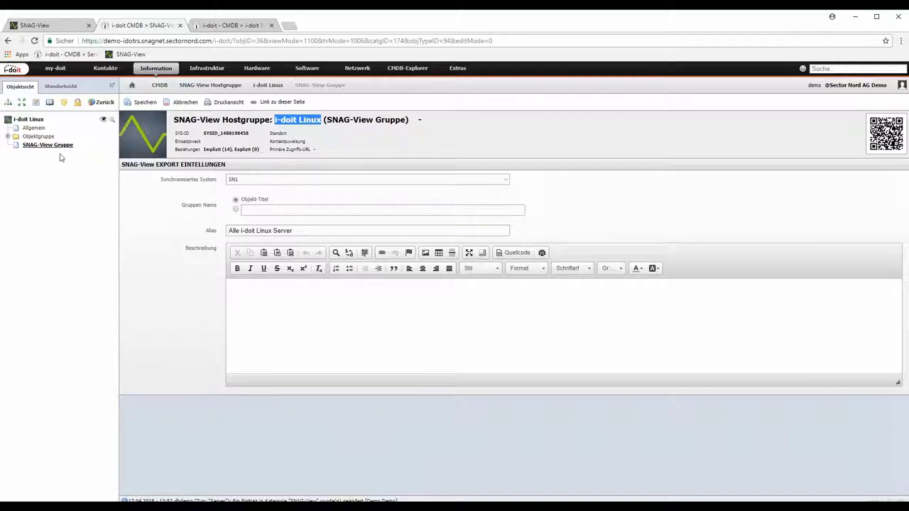
pyautogui.click(141, 102)
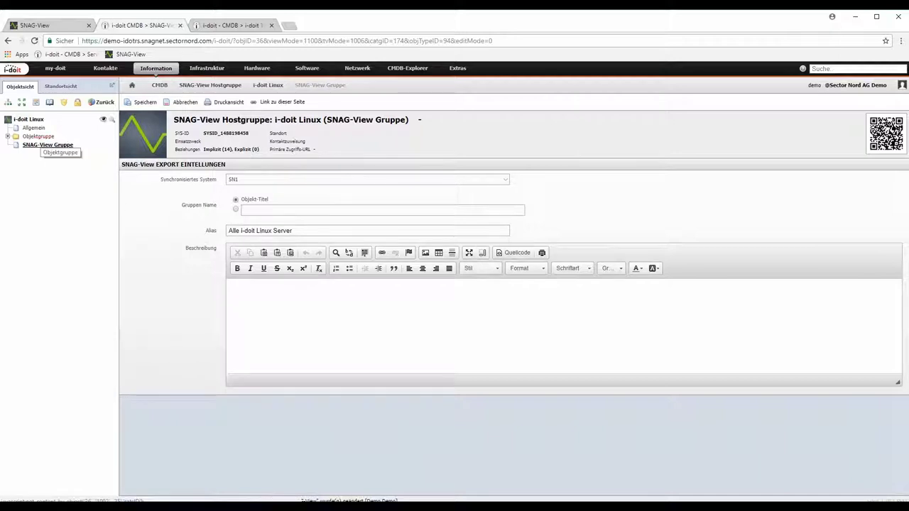
# - Add the virtual server Jenkins 2 to the i-doit Linux object group, remove Jira from it, and apply the selection
pyautogui.click(41, 136)
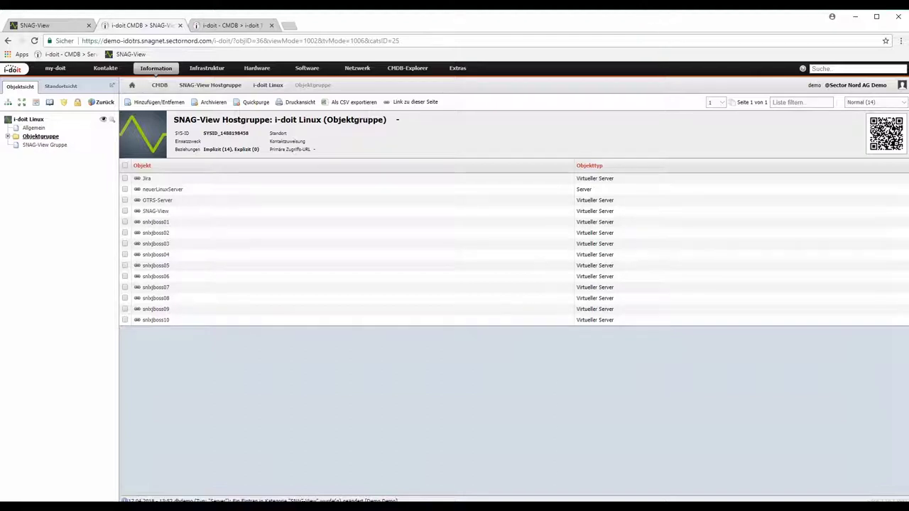
pyautogui.click(175, 103)
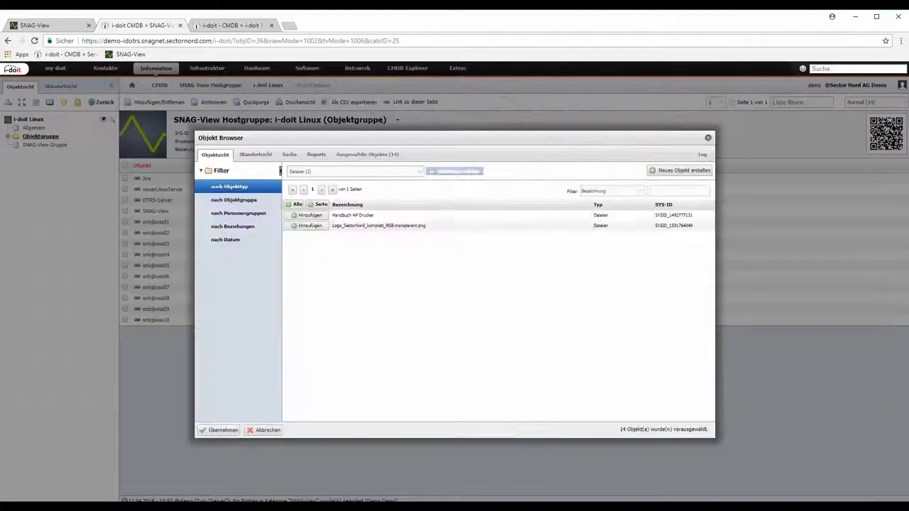
pyautogui.click(417, 175)
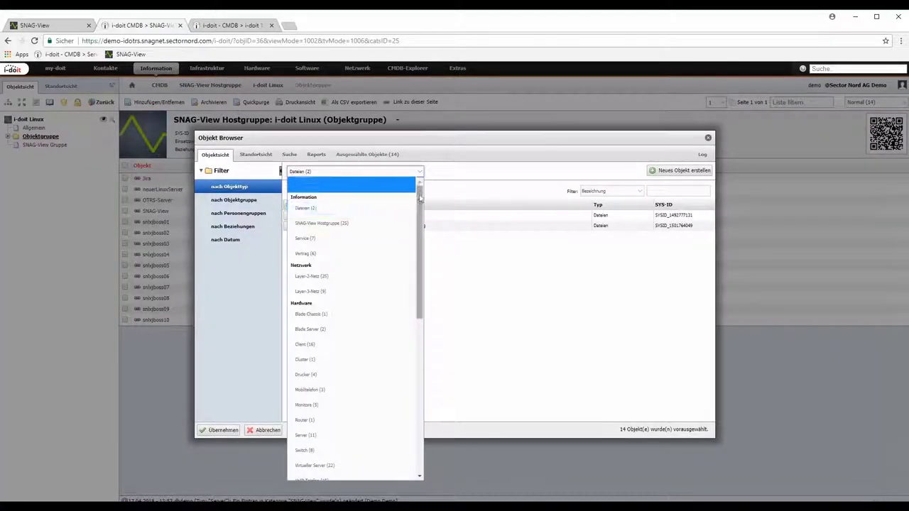
pyautogui.scroll(-1, 420, 204)
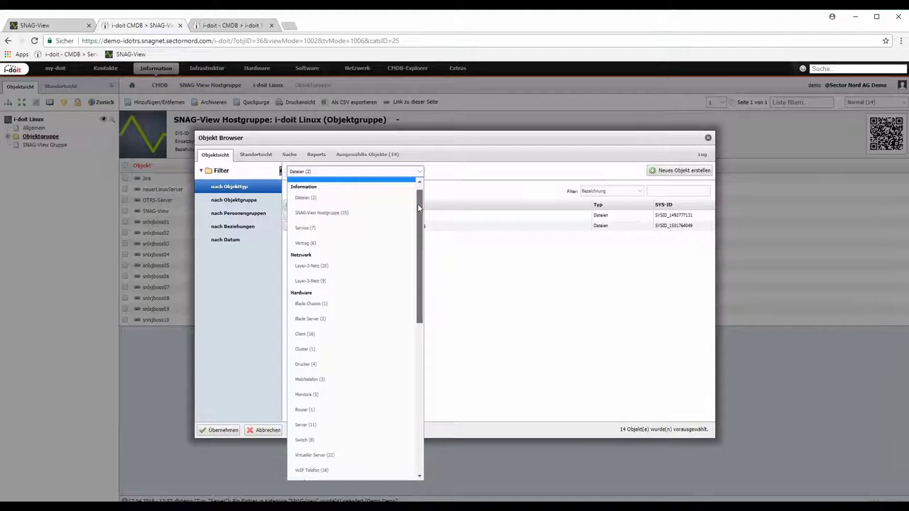
pyautogui.scroll(-3, 420, 213)
pyautogui.click(419, 174)
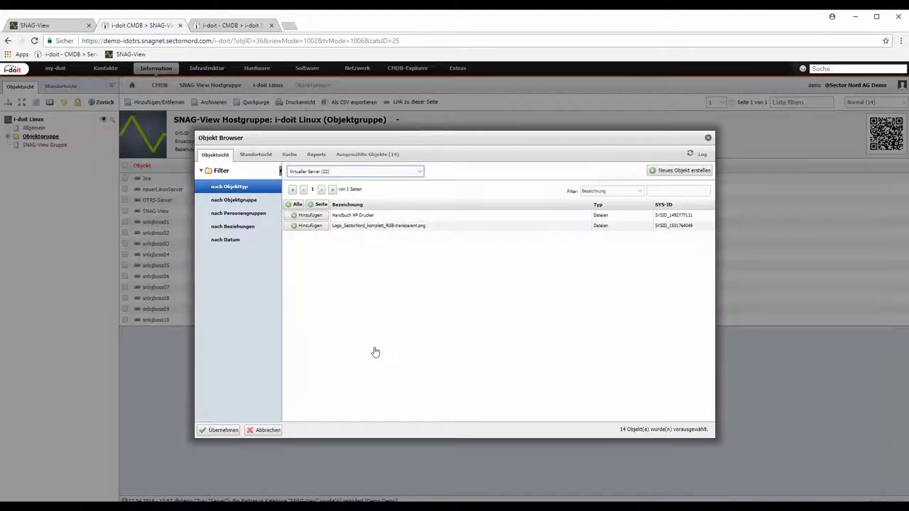
pyautogui.click(312, 237)
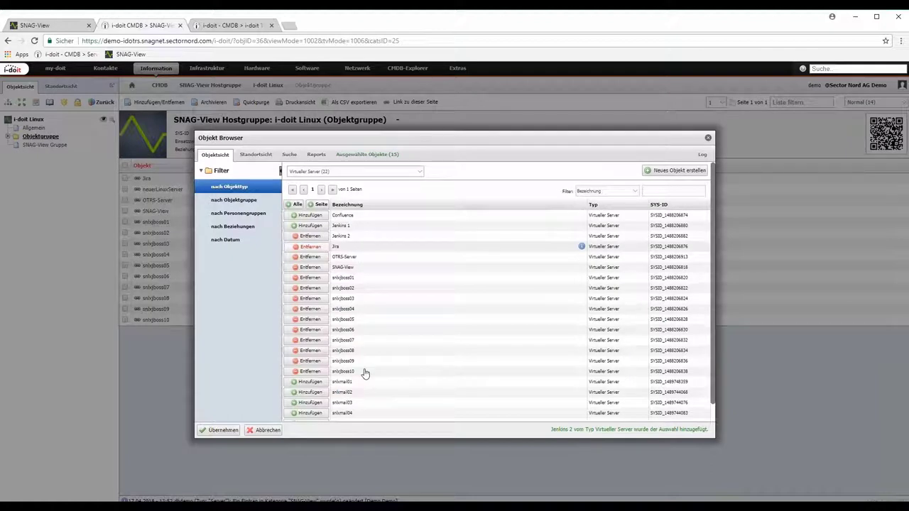
pyautogui.click(226, 430)
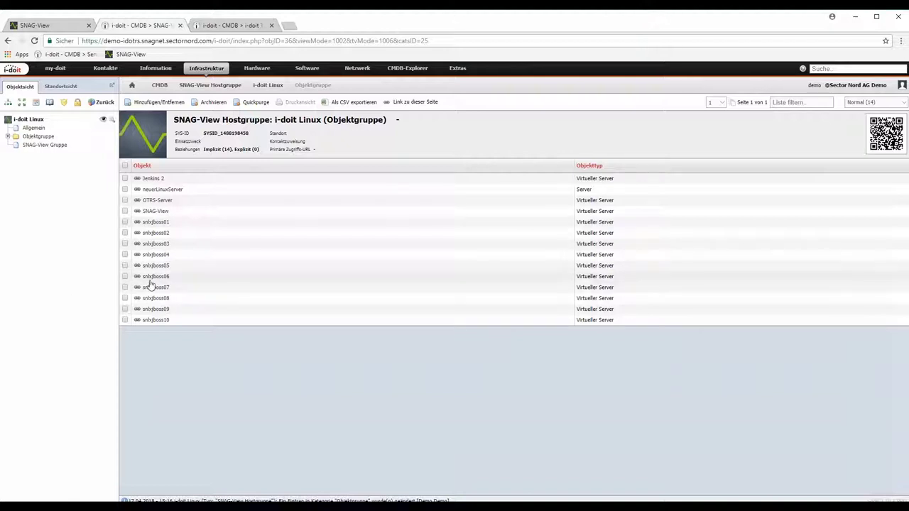
# - Open the server dbdemo-webinar-1 from the hardware servers and view its host addresses
pyautogui.click(259, 71)
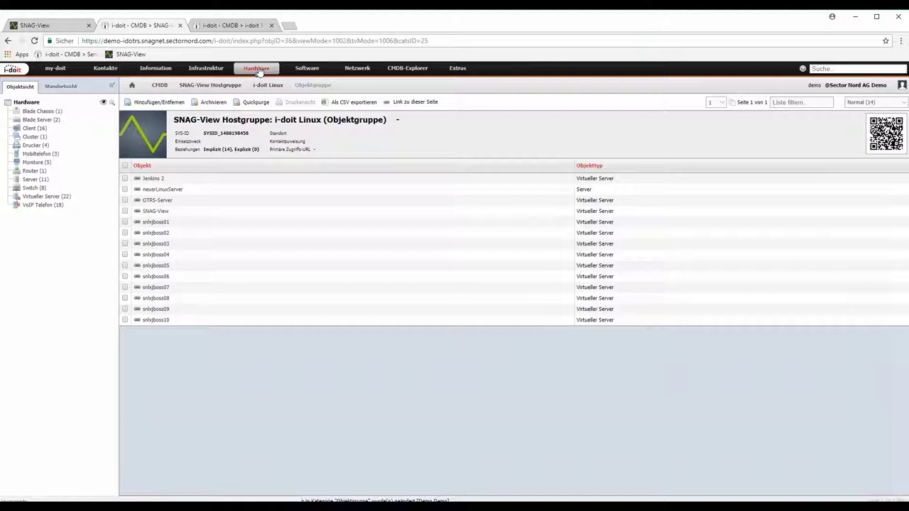
pyautogui.click(28, 181)
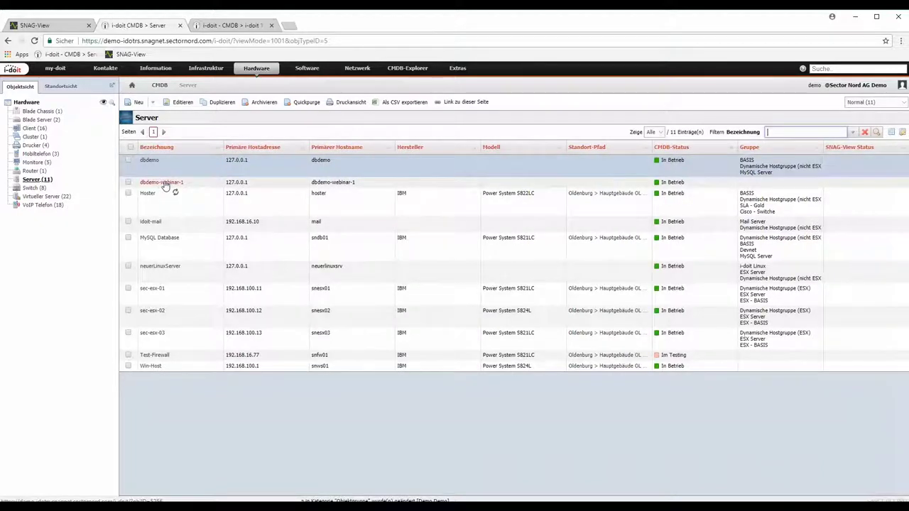
pyautogui.click(165, 183)
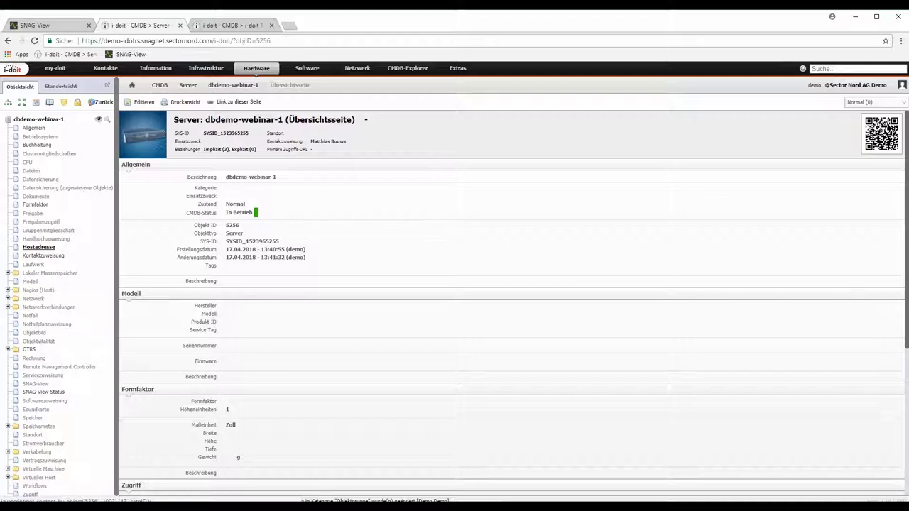
pyautogui.click(39, 247)
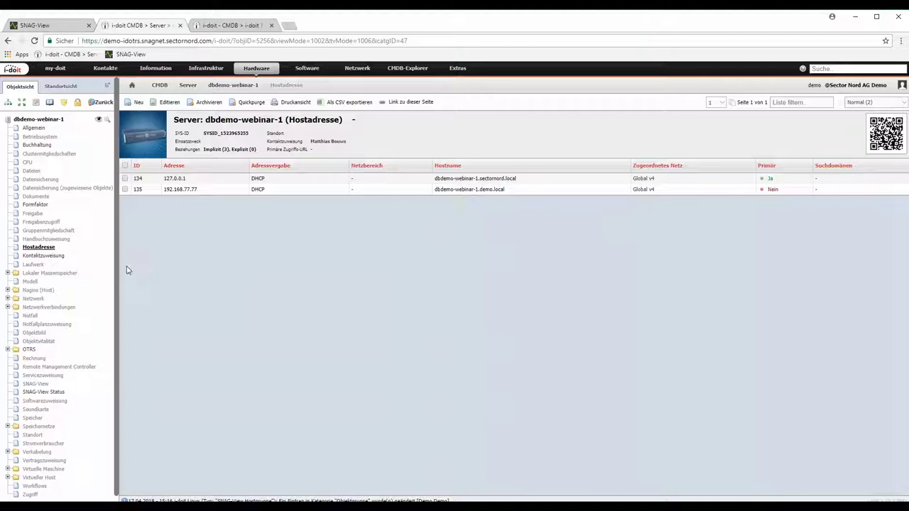
# - In the server's SNAG-View export settings, choose Hoststatus as displayed status, enter the alias demo webinar, and keep the primary host address
pyautogui.click(35, 384)
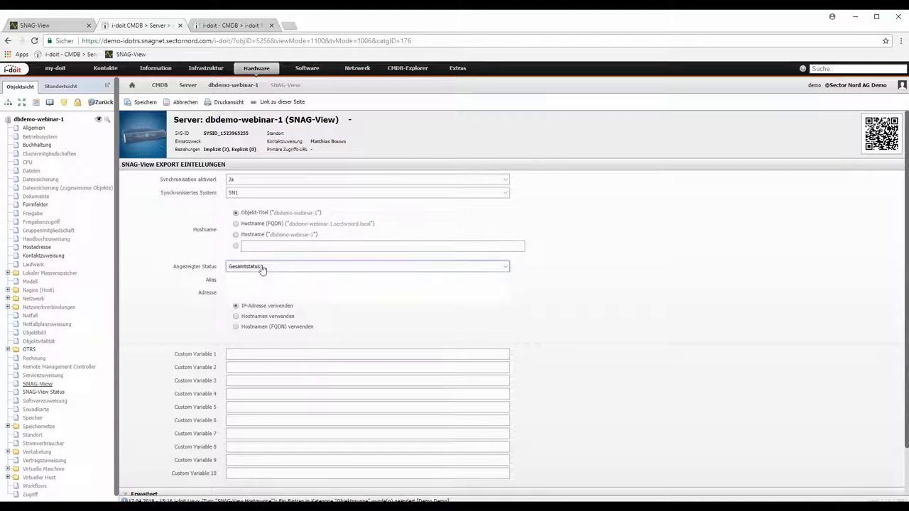
pyautogui.click(262, 268)
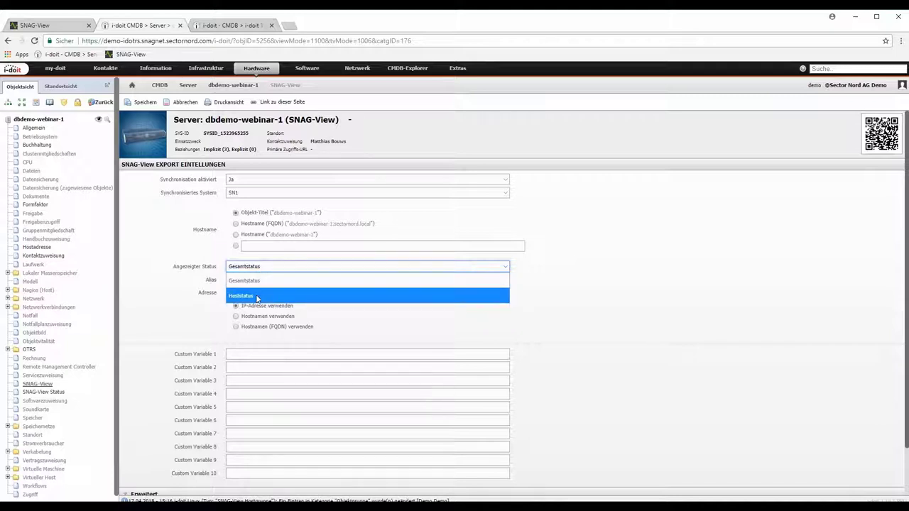
pyautogui.click(258, 298)
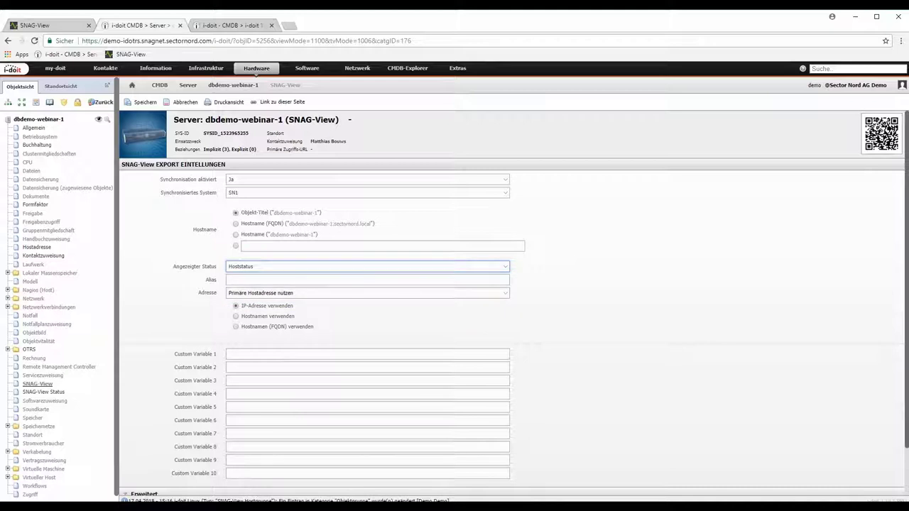
pyautogui.click(265, 281)
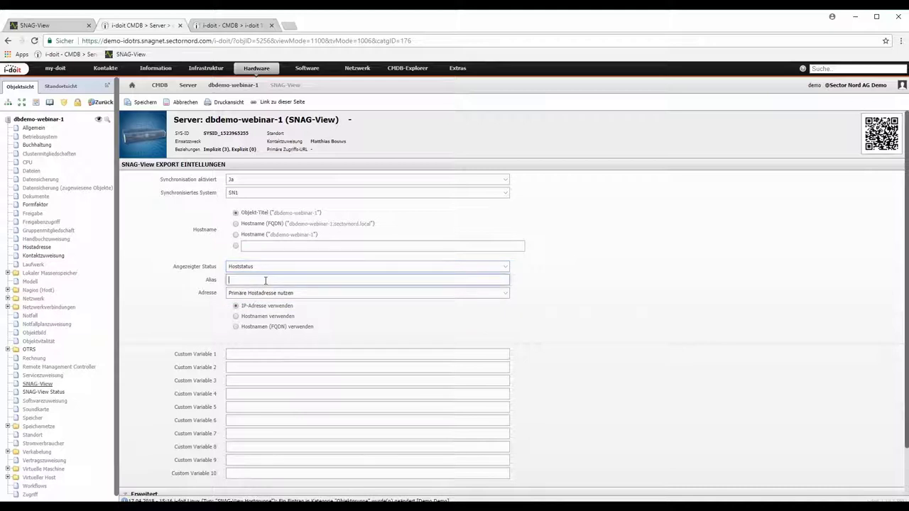
pyautogui.write('d')
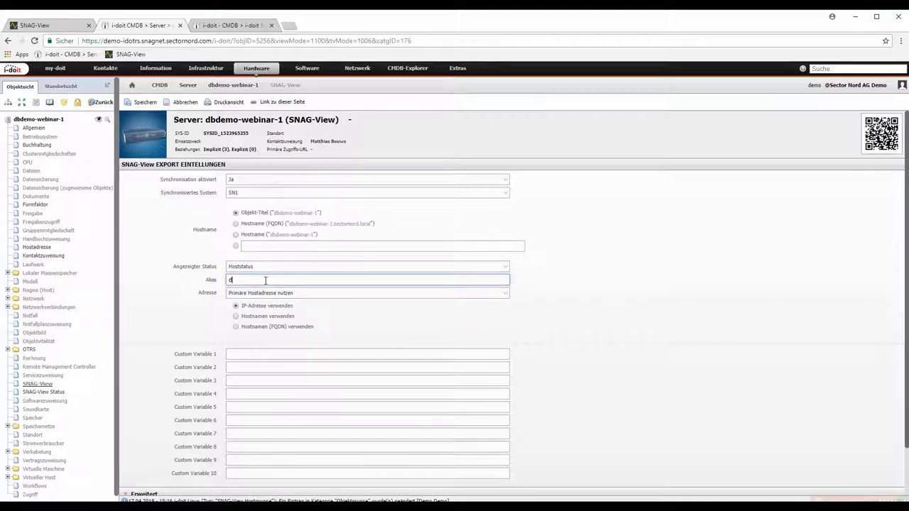
pyautogui.write('emo webinar')
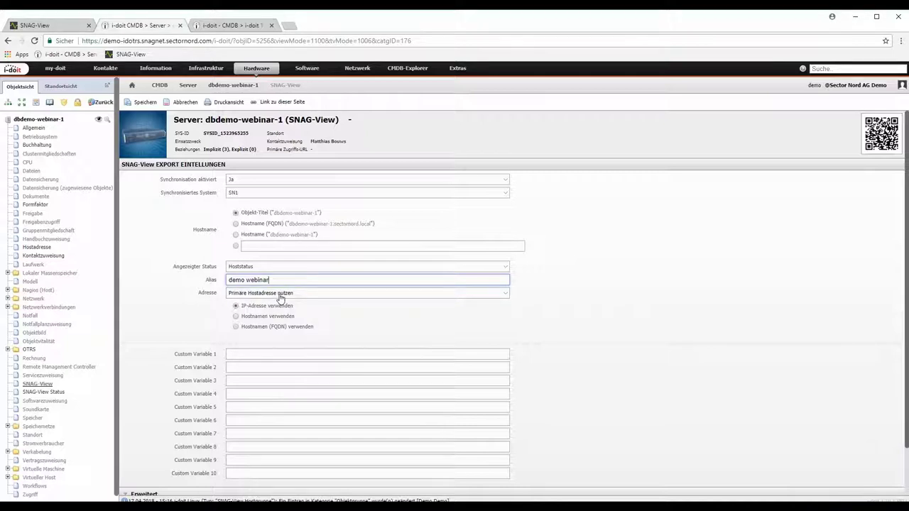
pyautogui.click(280, 297)
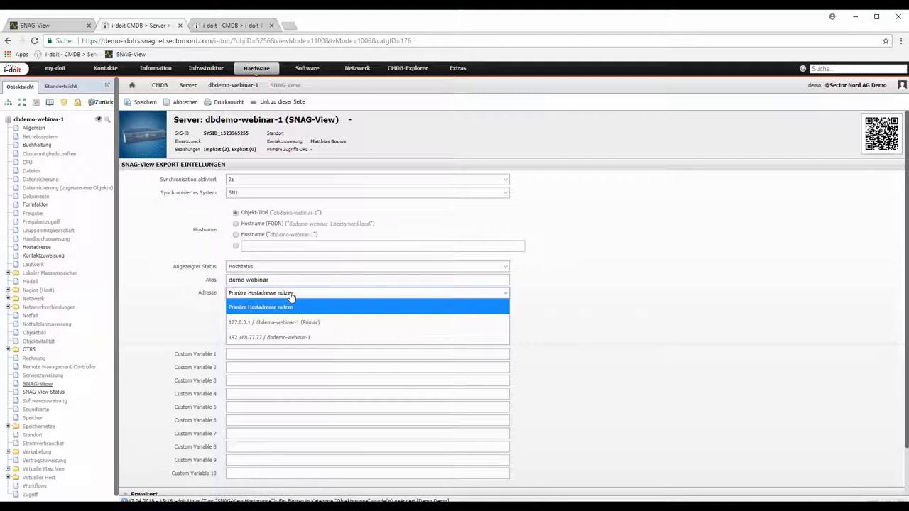
pyautogui.click(290, 296)
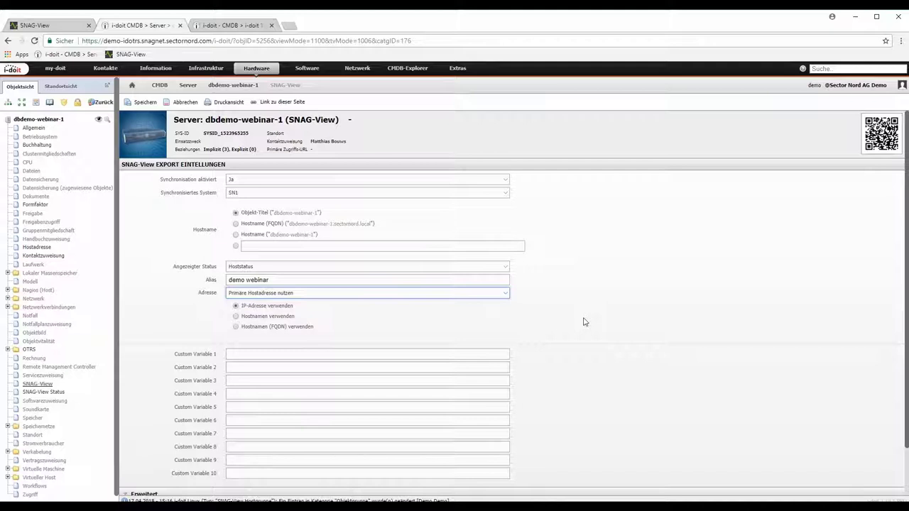
# - Set Custom Variable 10 to mysql, save the export settings, and open the server's SNAG-View status
pyautogui.scroll(-1, 617, 353)
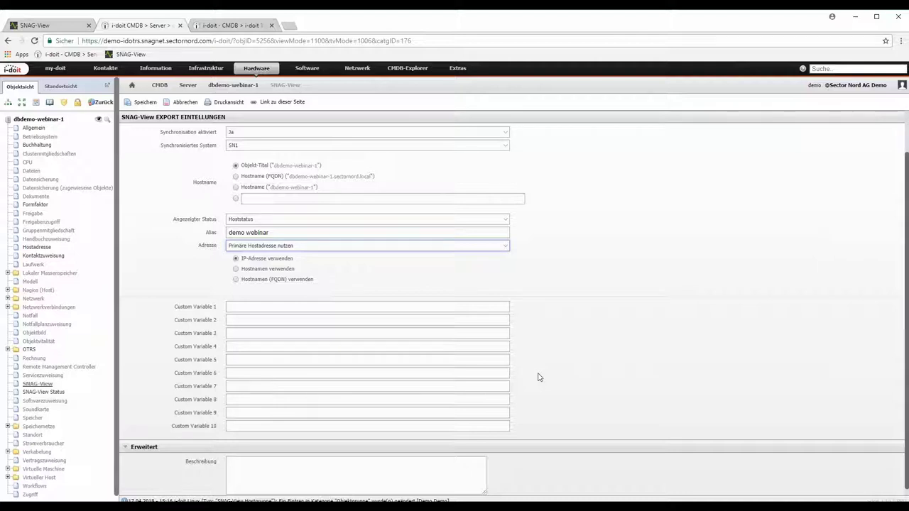
pyautogui.click(435, 425)
pyautogui.write('m')
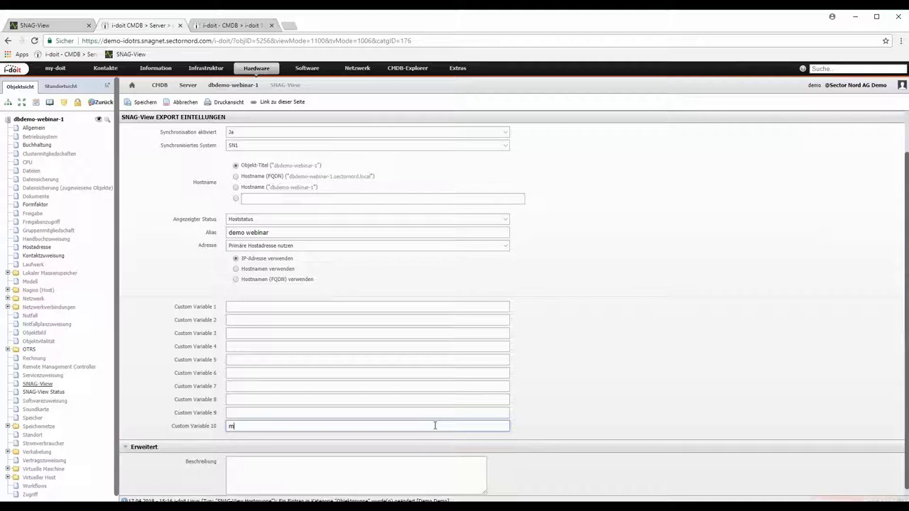
pyautogui.write('ysql')
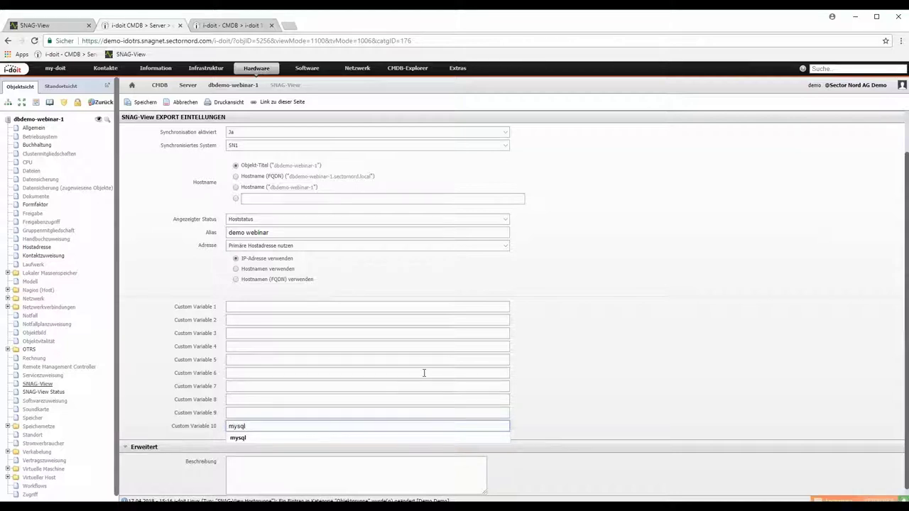
pyautogui.click(545, 349)
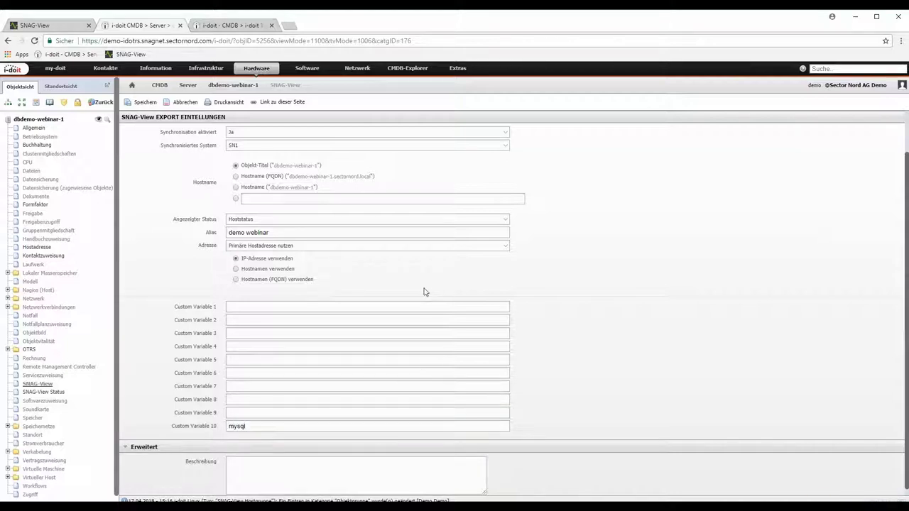
pyautogui.click(141, 102)
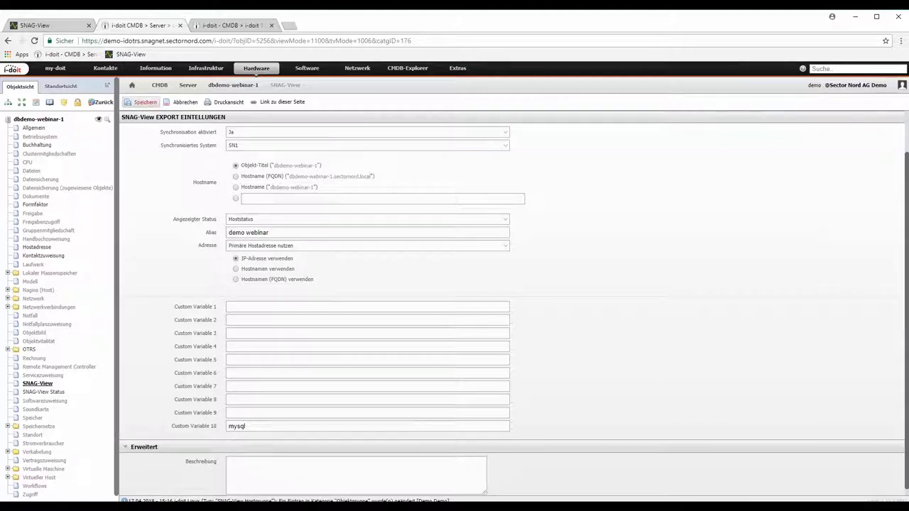
pyautogui.scroll(1, 106, 292)
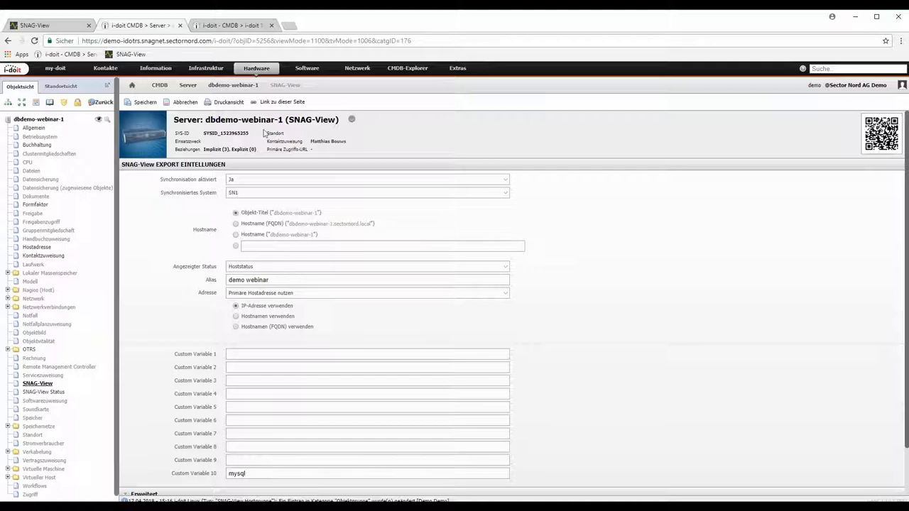
pyautogui.click(46, 392)
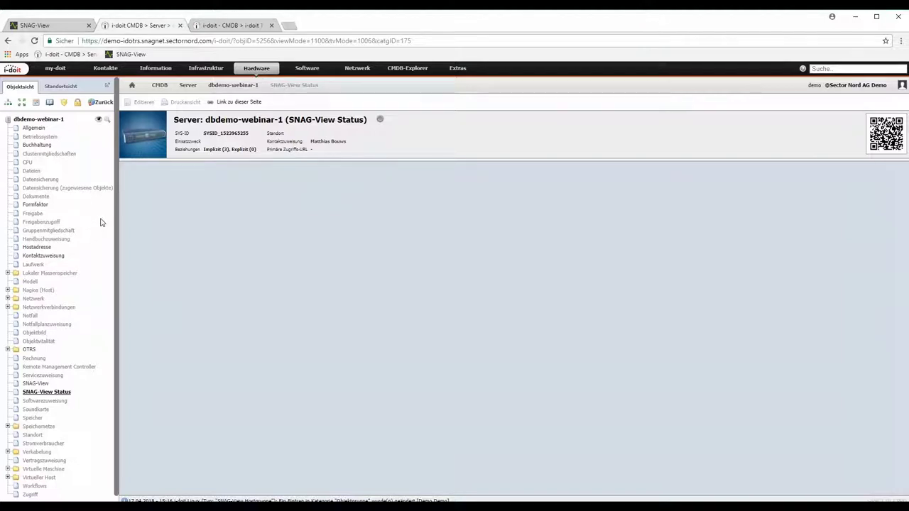
# - Create a group membership for dbdemo-webinar-1 in the SNAG-View host group i-doit Linux and save it
pyautogui.click(40, 232)
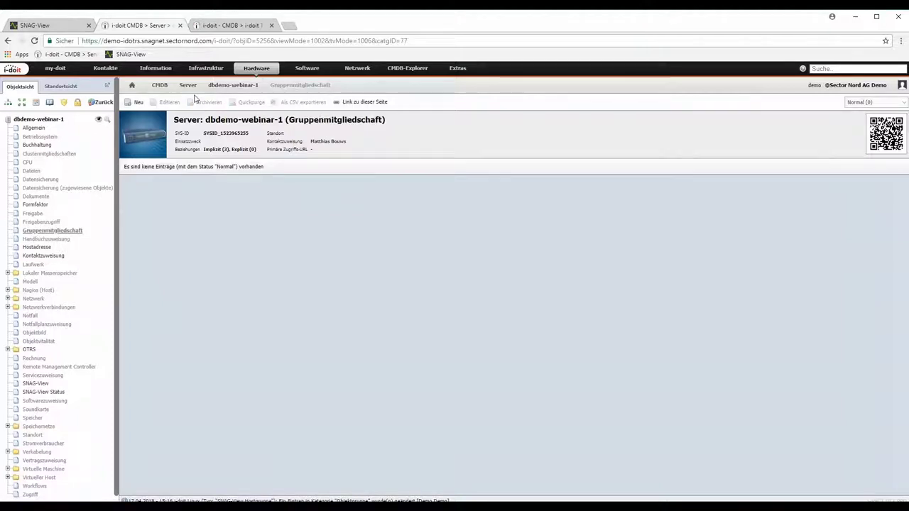
pyautogui.click(136, 102)
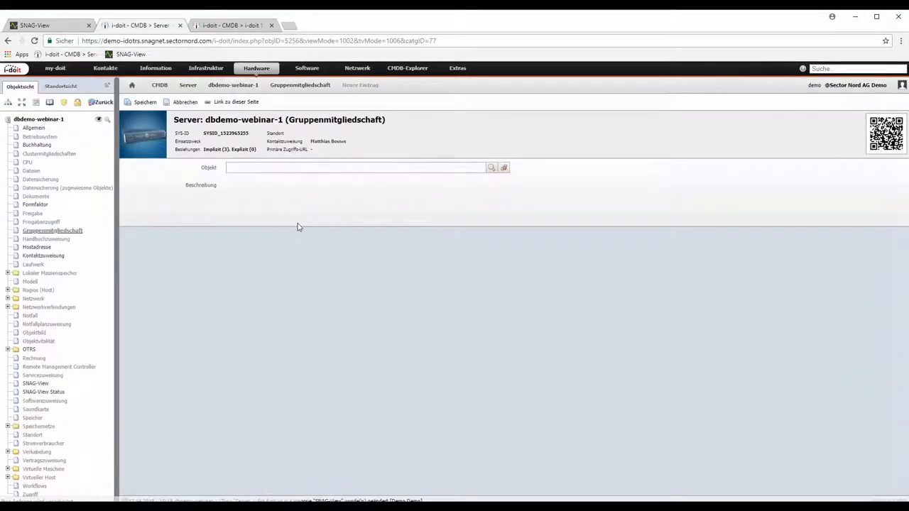
pyautogui.click(477, 167)
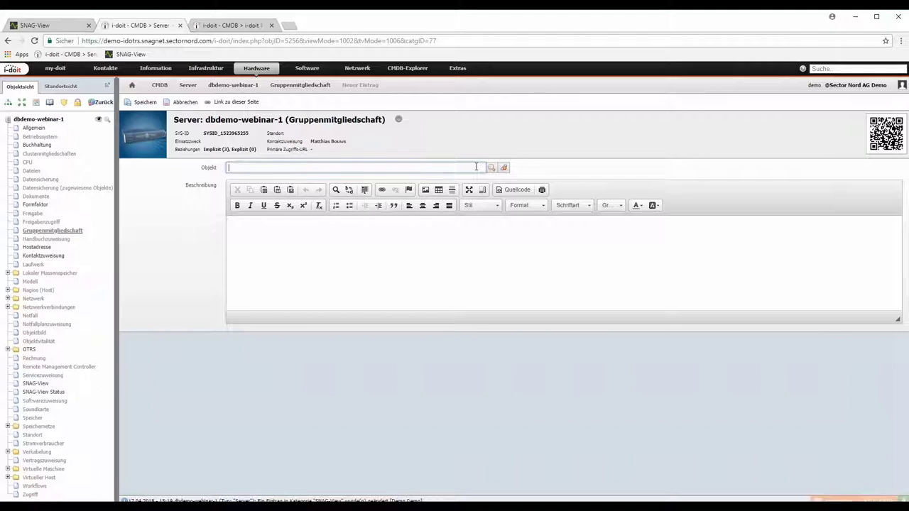
pyautogui.write('snag')
pyautogui.press('BackSpace')
pyautogui.press('BackSpace')
pyautogui.press('BackSpace')
pyautogui.press('BackSpace')
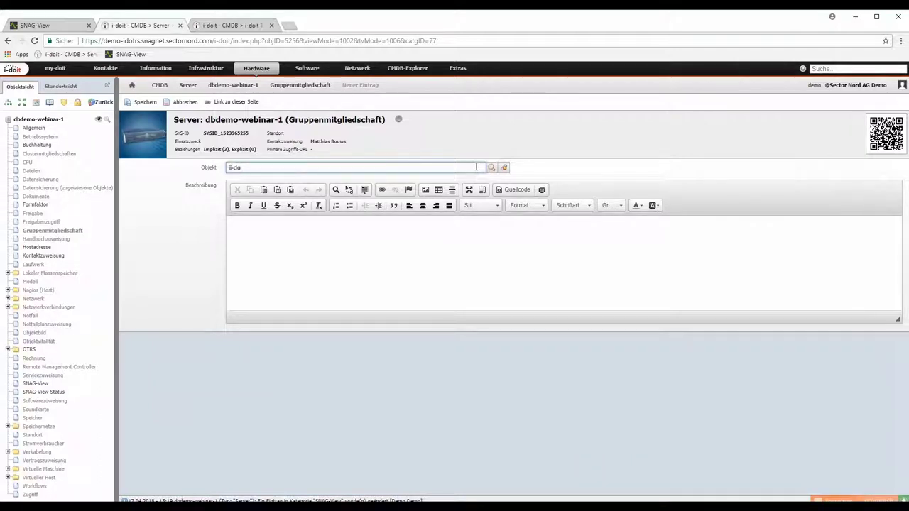
pyautogui.write('i-doit')
pyautogui.click(263, 179)
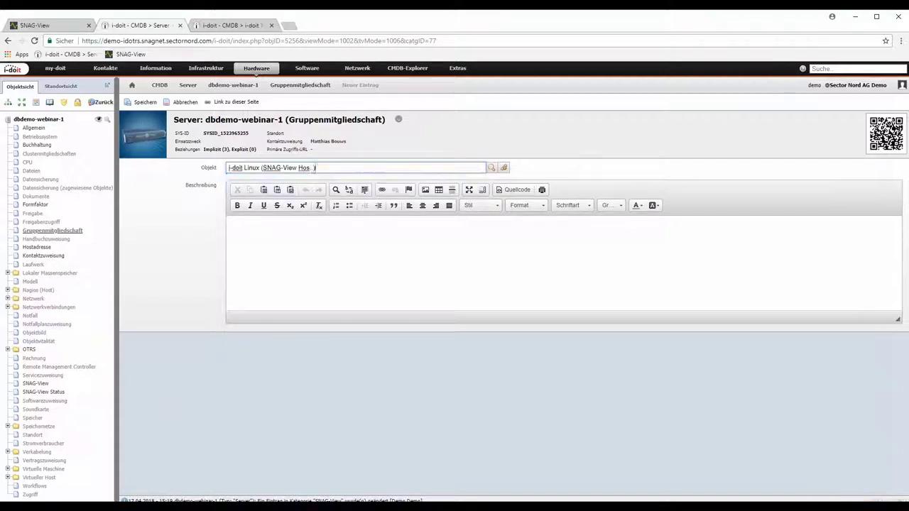
pyautogui.click(145, 103)
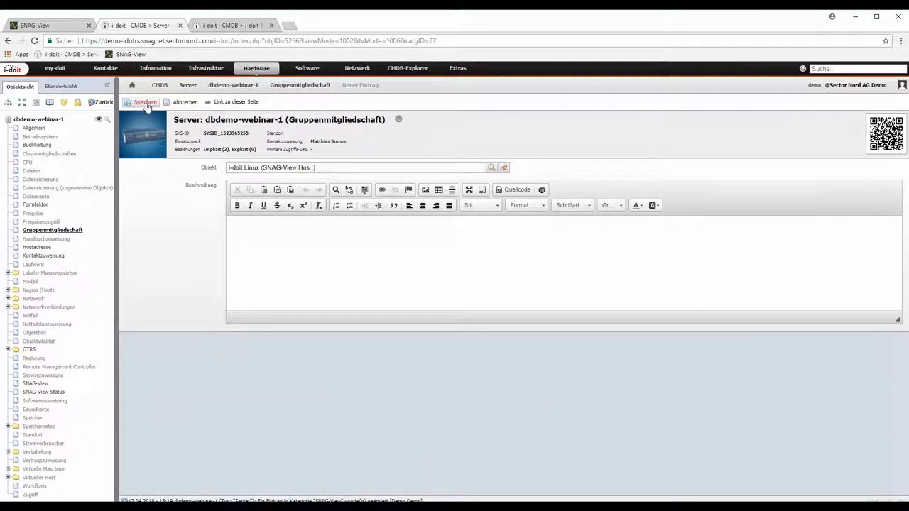
# - Check the server's list of group memberships and review its monitored services in the SNAG-View status
pyautogui.click(71, 228)
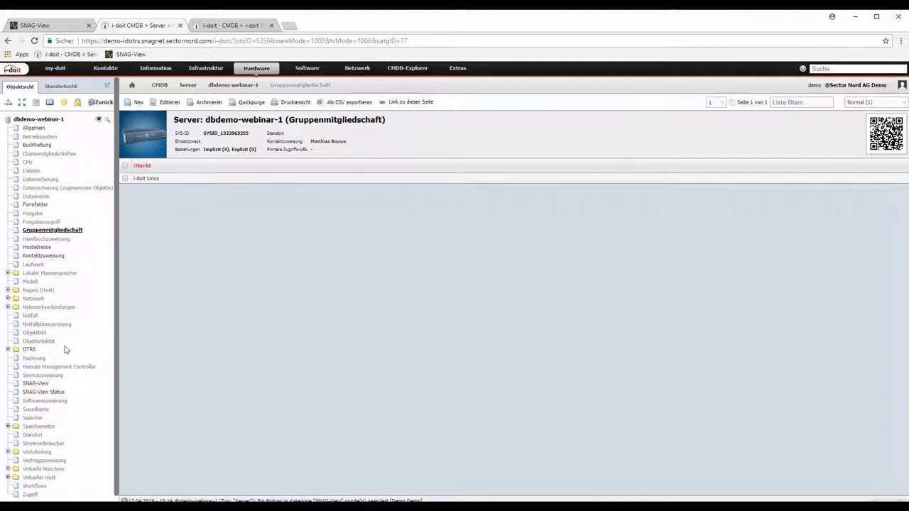
pyautogui.click(54, 393)
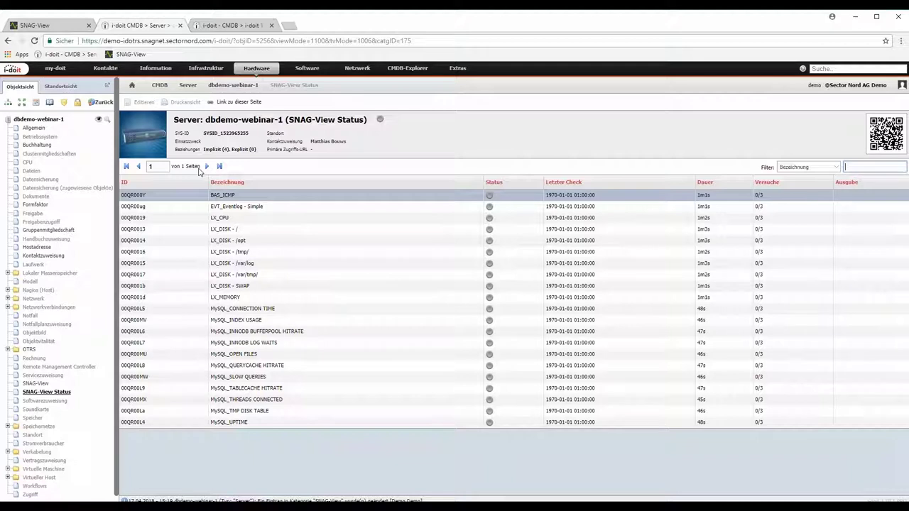
# - Switch to SNAG-View and open the host group MySQL Server for editing from the host group overview
pyautogui.click(54, 27)
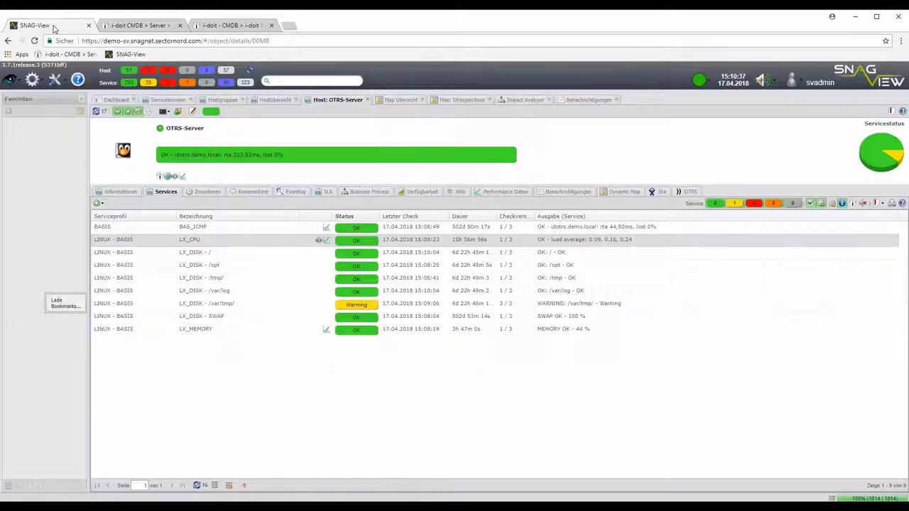
pyautogui.click(231, 101)
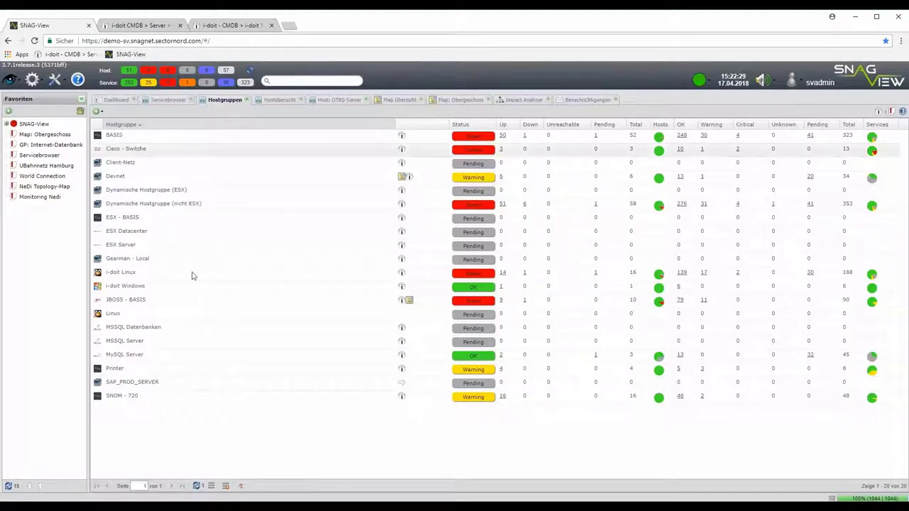
pyautogui.rightClick(122, 360)
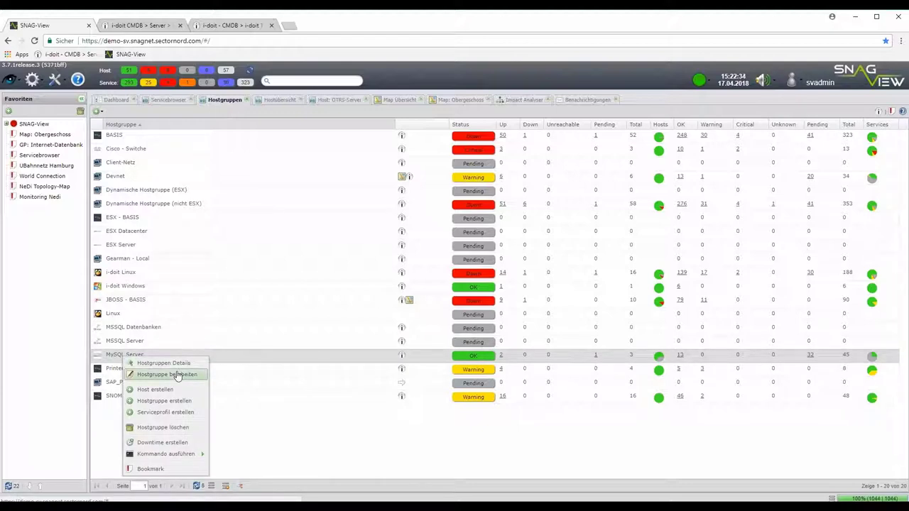
pyautogui.click(178, 375)
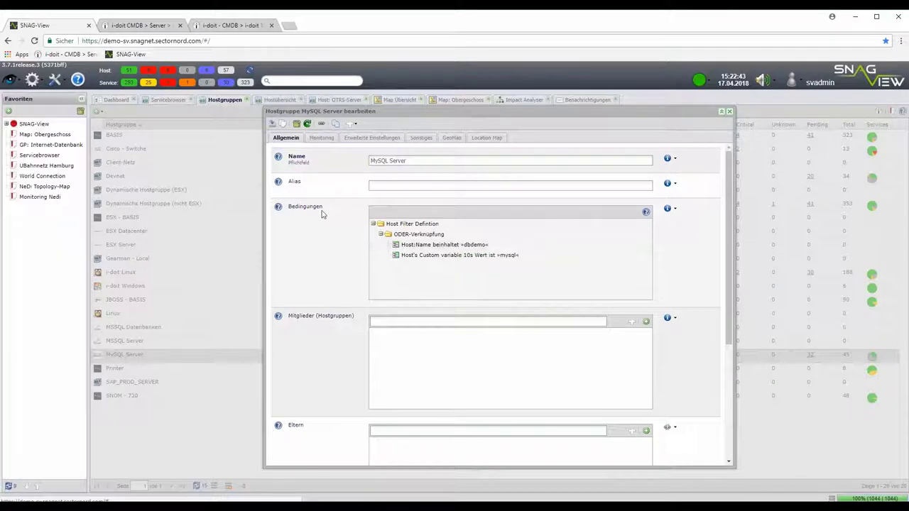
# - Examine the OR-linked host filter conditions of the MySQL Server group, and switch back to the server's status in i-doit
pyautogui.moveTo(398, 235); pyautogui.dragTo(451, 231)
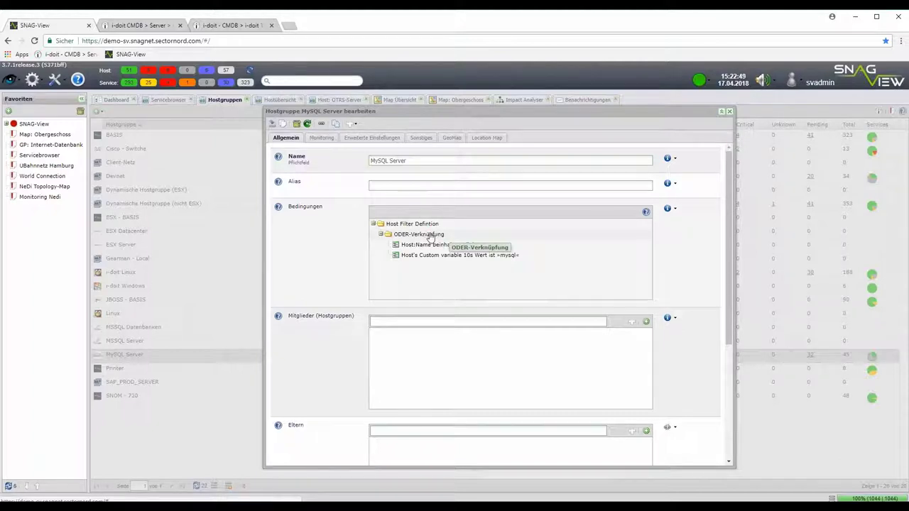
pyautogui.rightClick(429, 236)
pyautogui.moveTo(453, 240)
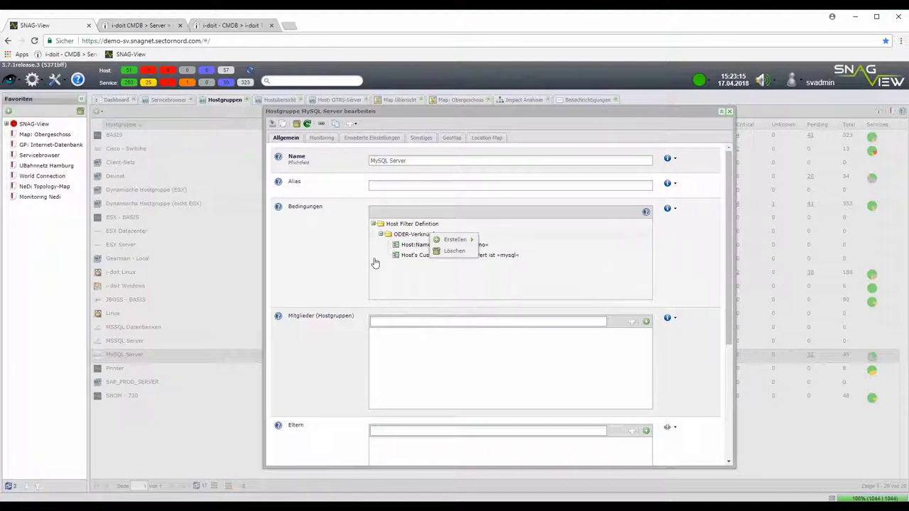
pyautogui.click(335, 256)
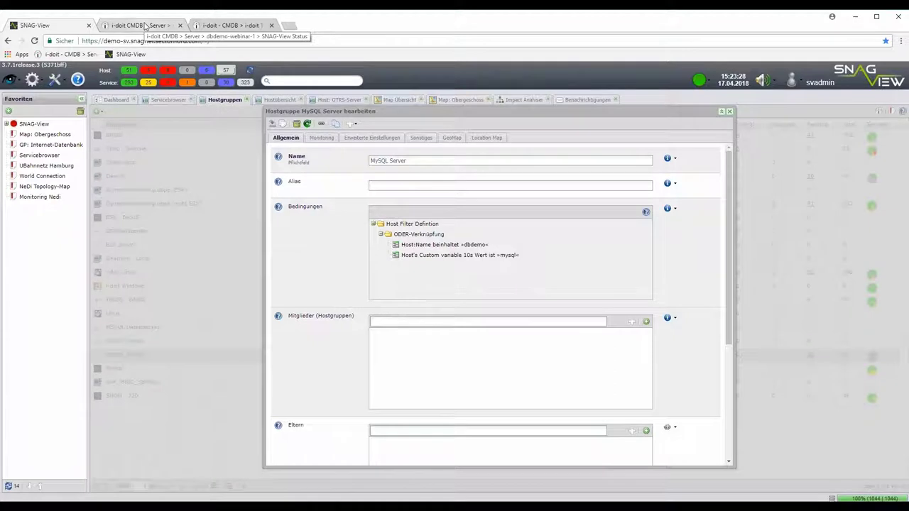
pyautogui.click(141, 25)
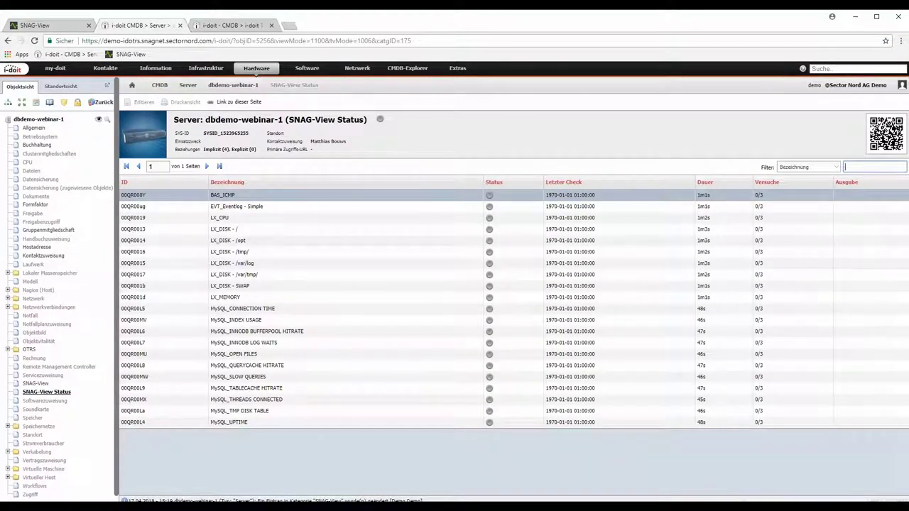
# - Check the group memberships of dbdemo-webinar-1, and switch to SNAG-View to close the MySQL Server host group editor
pyautogui.click(58, 232)
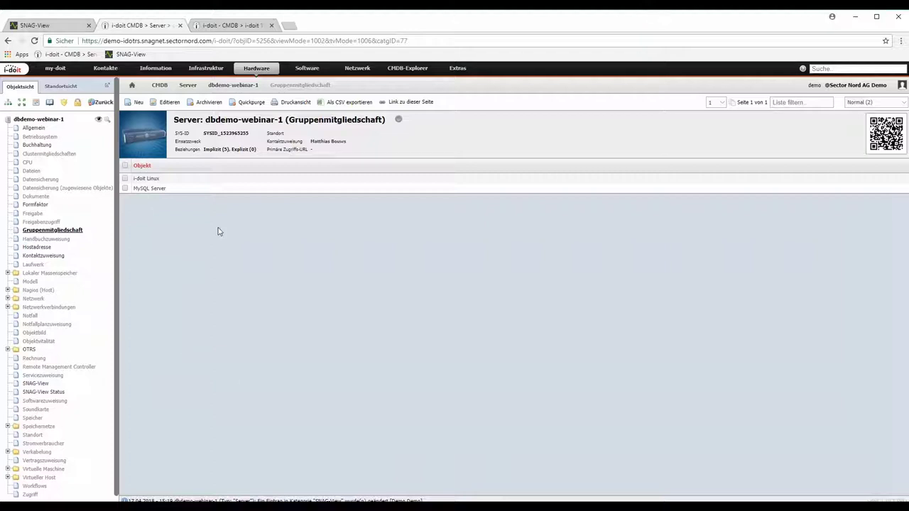
pyautogui.click(50, 25)
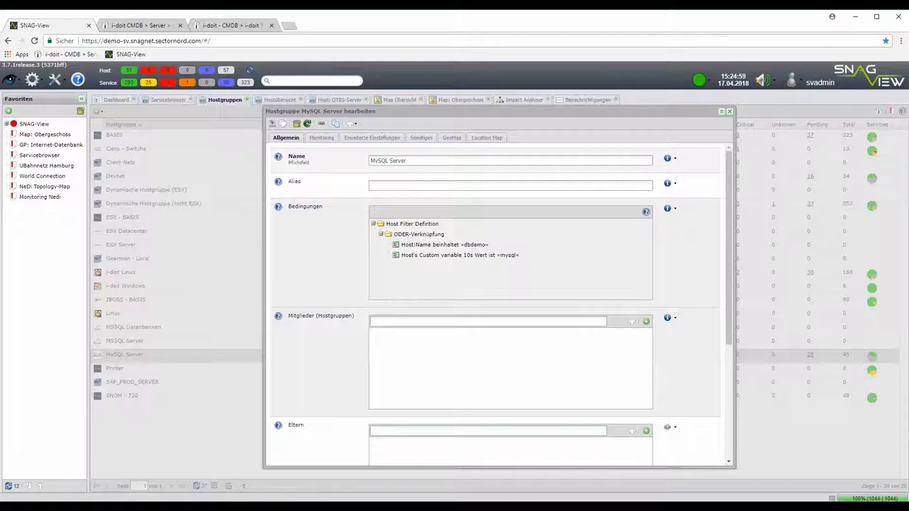
pyautogui.click(729, 113)
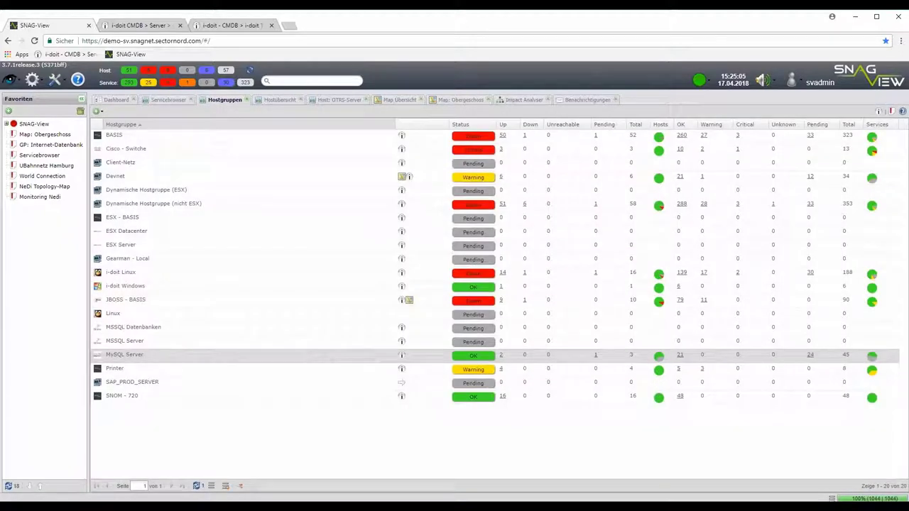
pyautogui.click(328, 82)
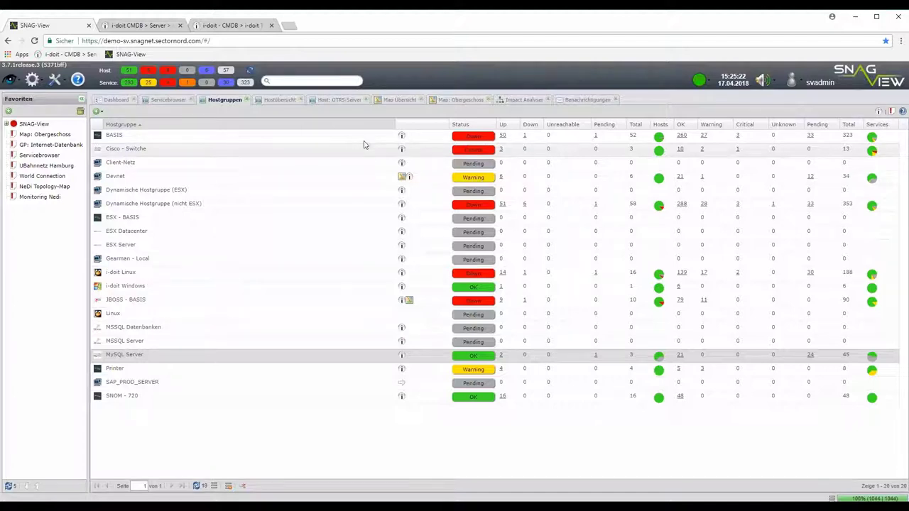
pyautogui.moveTo(402, 148)
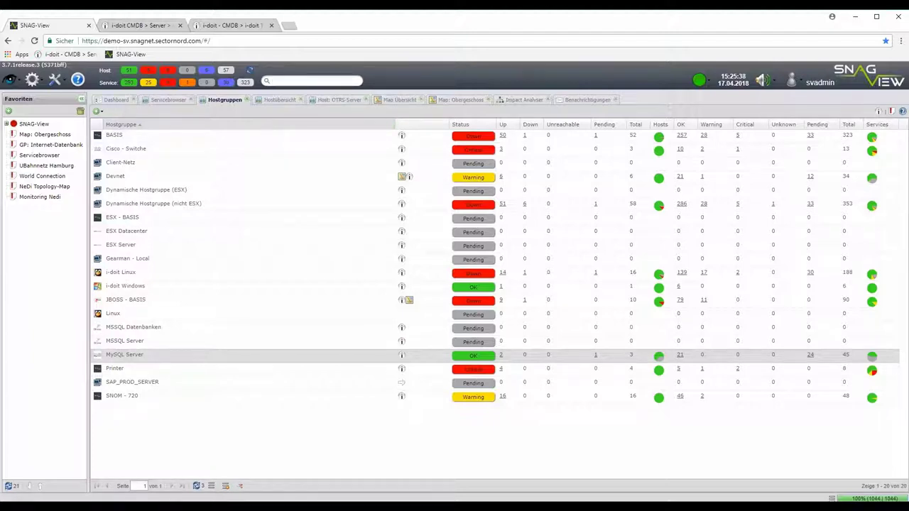
# - Filter the OK services out of the service browser to review the problem services, and go to the dashboard
pyautogui.click(169, 100)
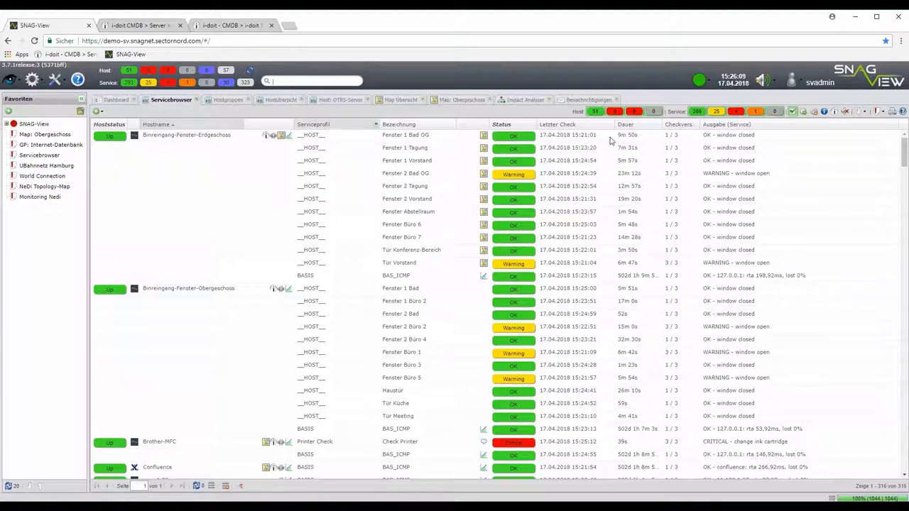
pyautogui.click(699, 114)
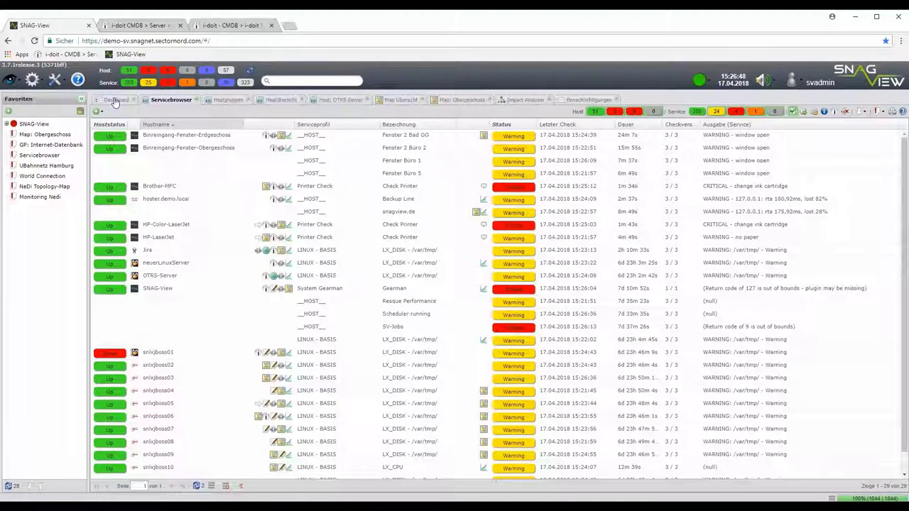
pyautogui.click(115, 100)
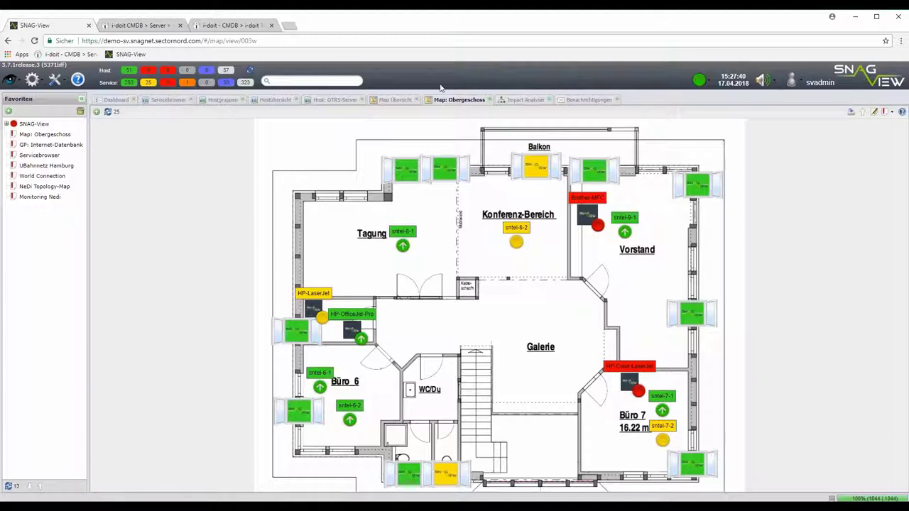
# - Open the World Connection map from the map overview
pyautogui.click(411, 99)
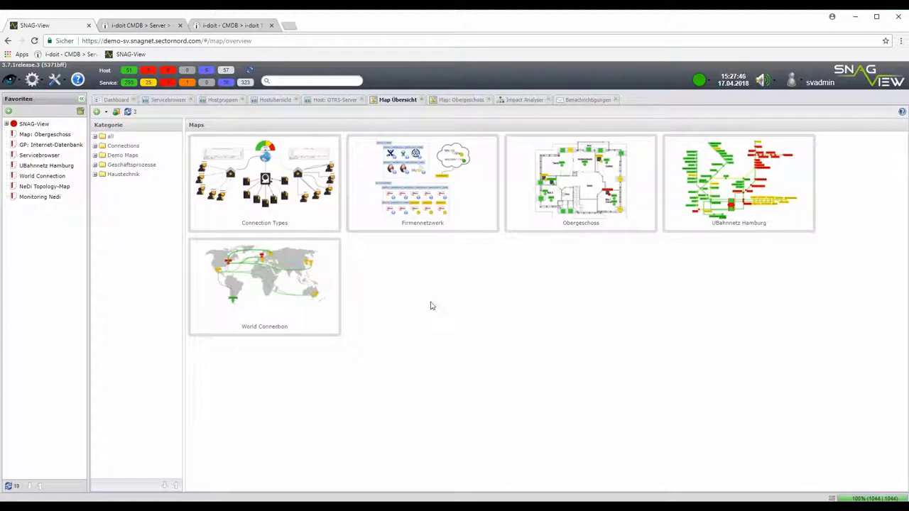
pyautogui.click(263, 279)
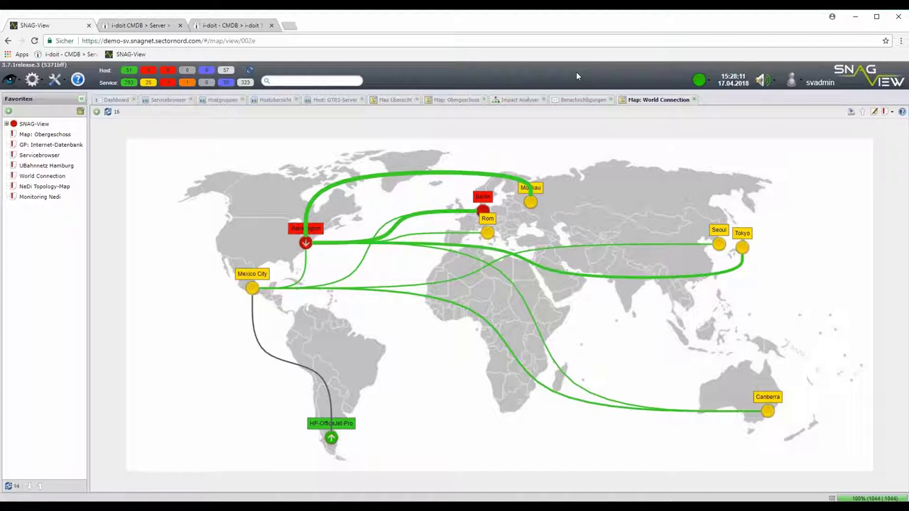
# - Examine the dependency tree of the business process Gesamt in the Impact Analyser
pyautogui.click(518, 100)
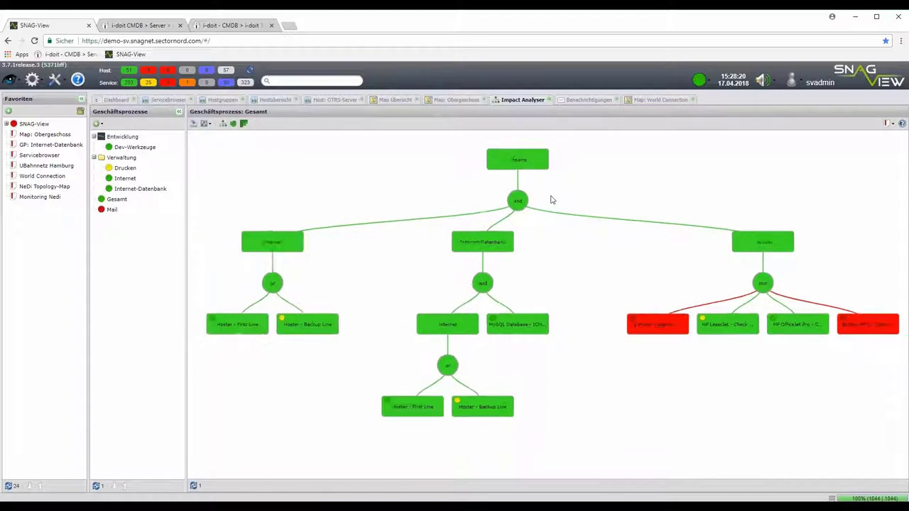
pyautogui.scroll(-2, 553, 200)
pyautogui.scroll(1, 552, 199)
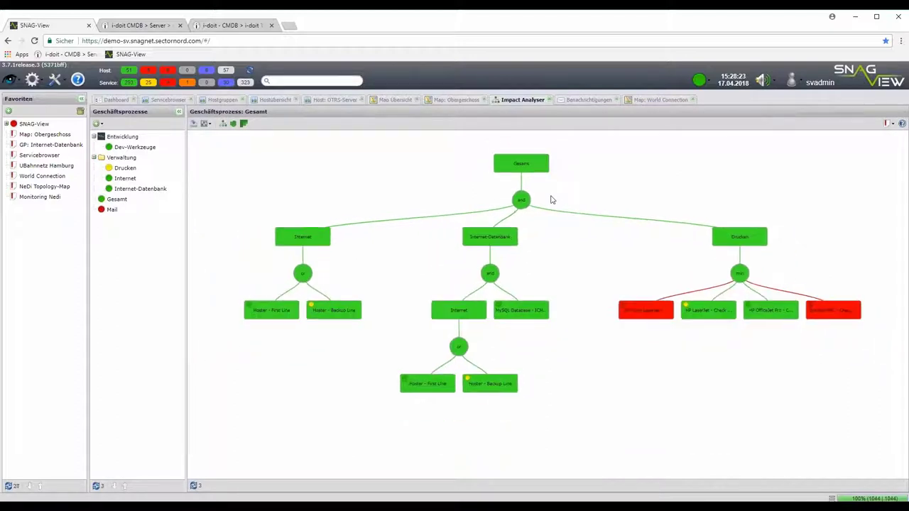
pyautogui.scroll(1, 552, 199)
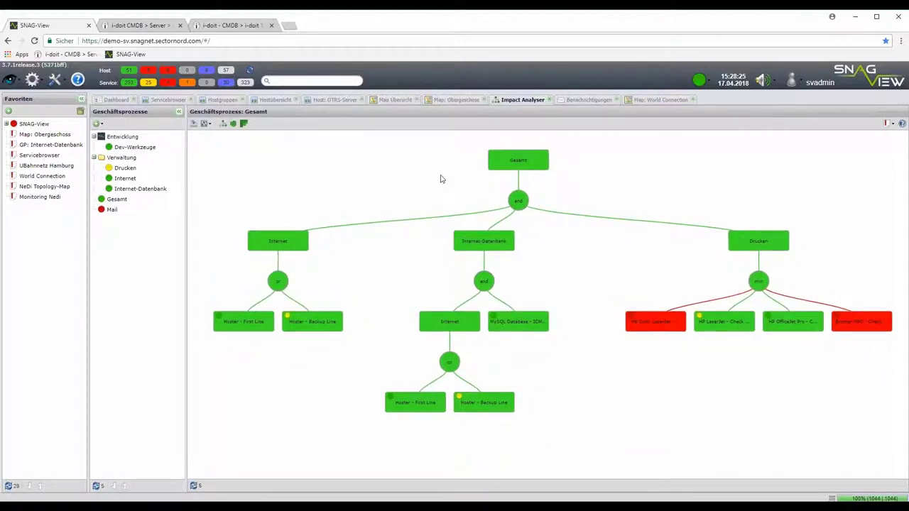